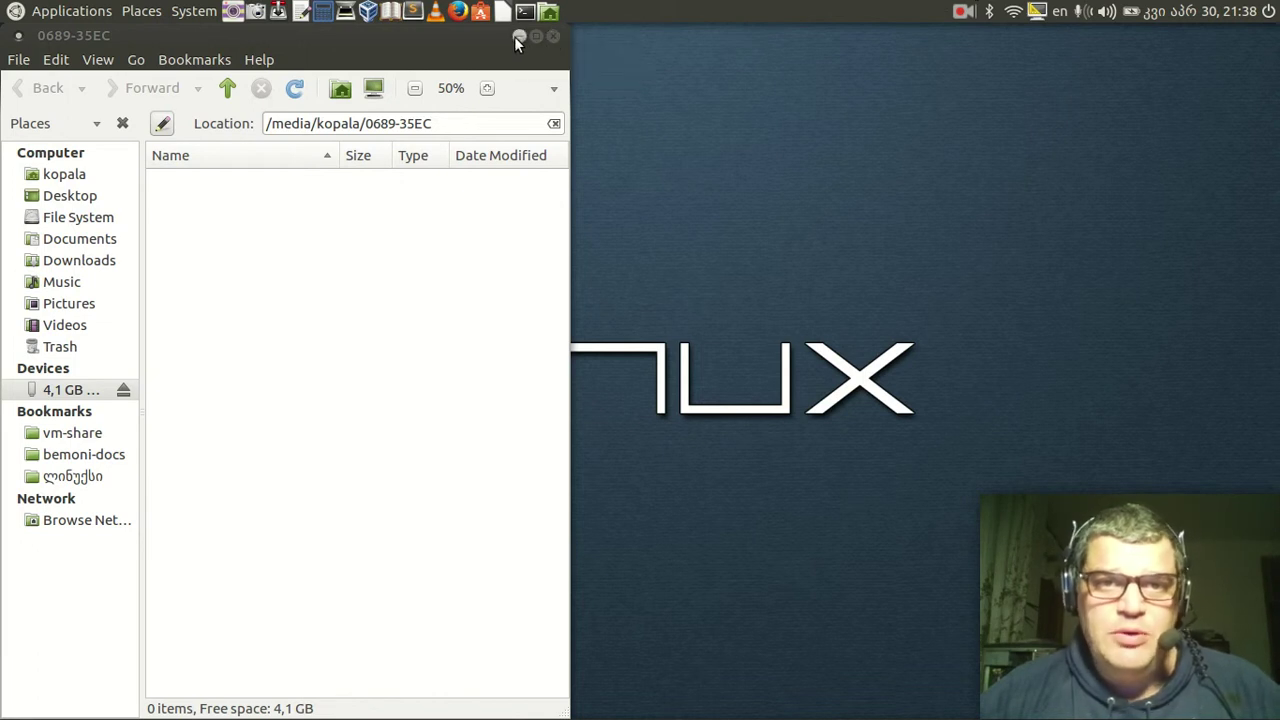
- Dismiss the file manager window, open Startup Disk Creator and reposition its window on the desktop
left_click(553, 36)
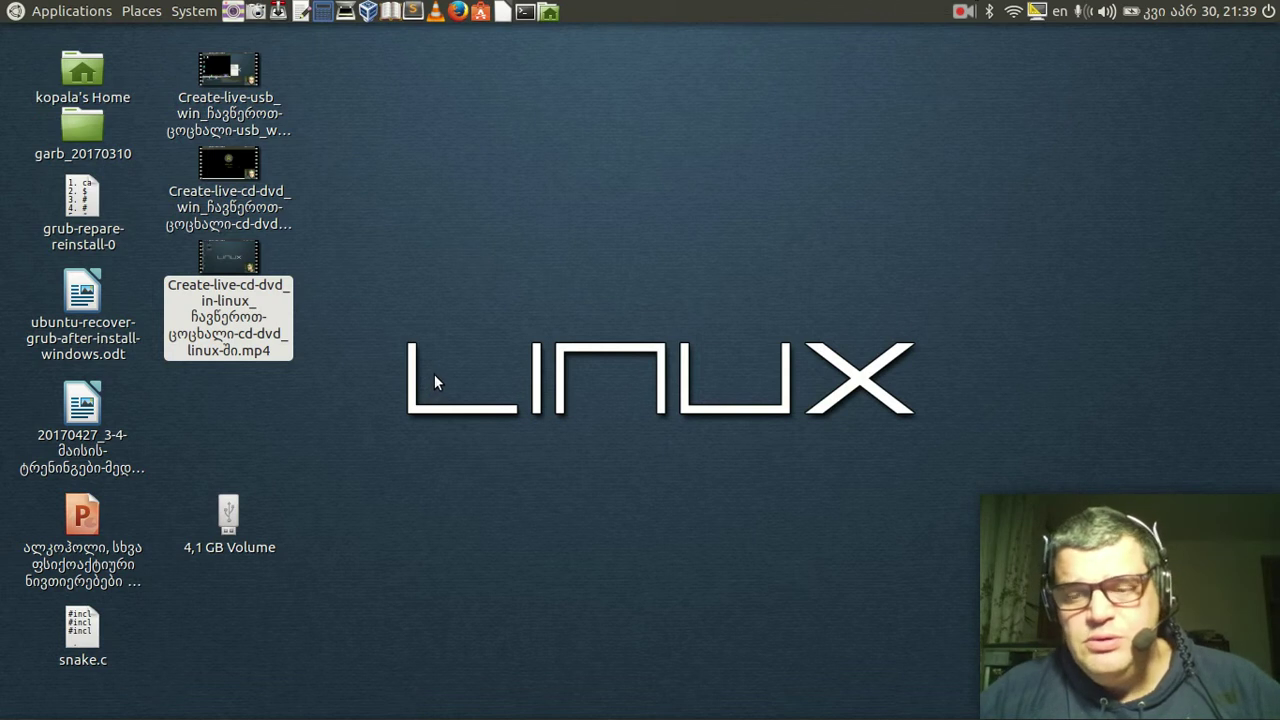
left_click(195, 12)
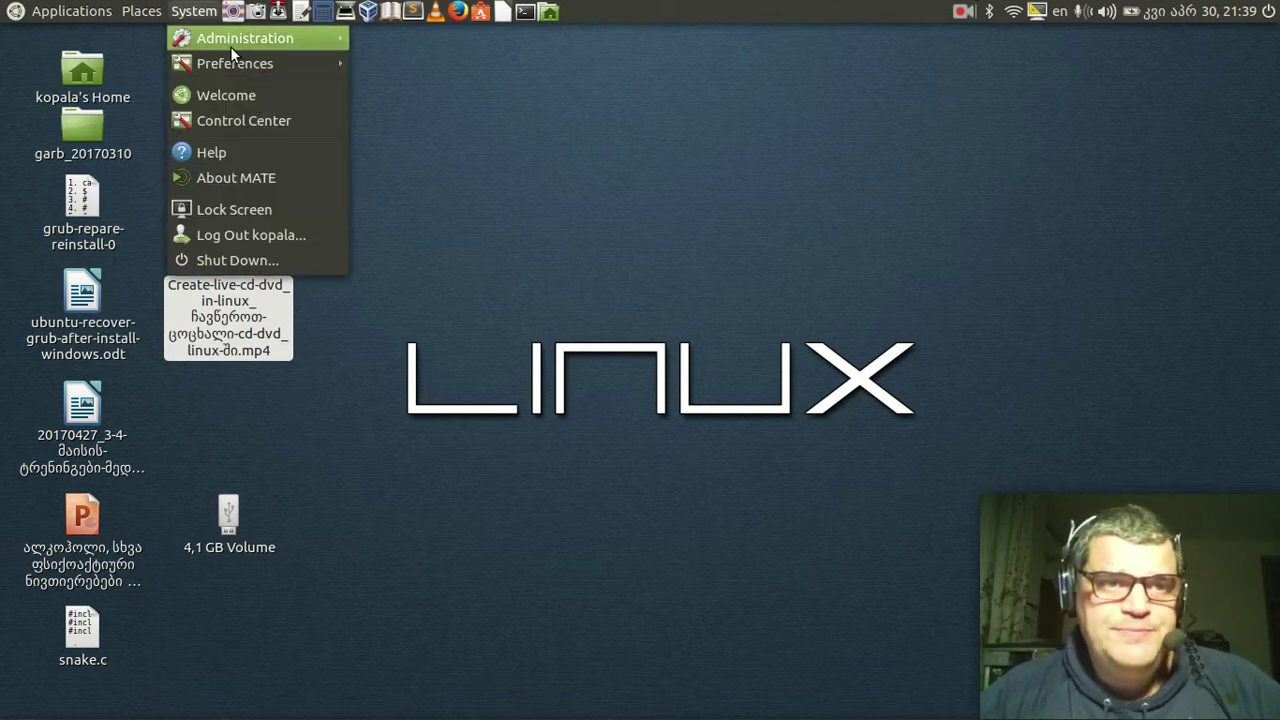
mouse_move(228, 46)
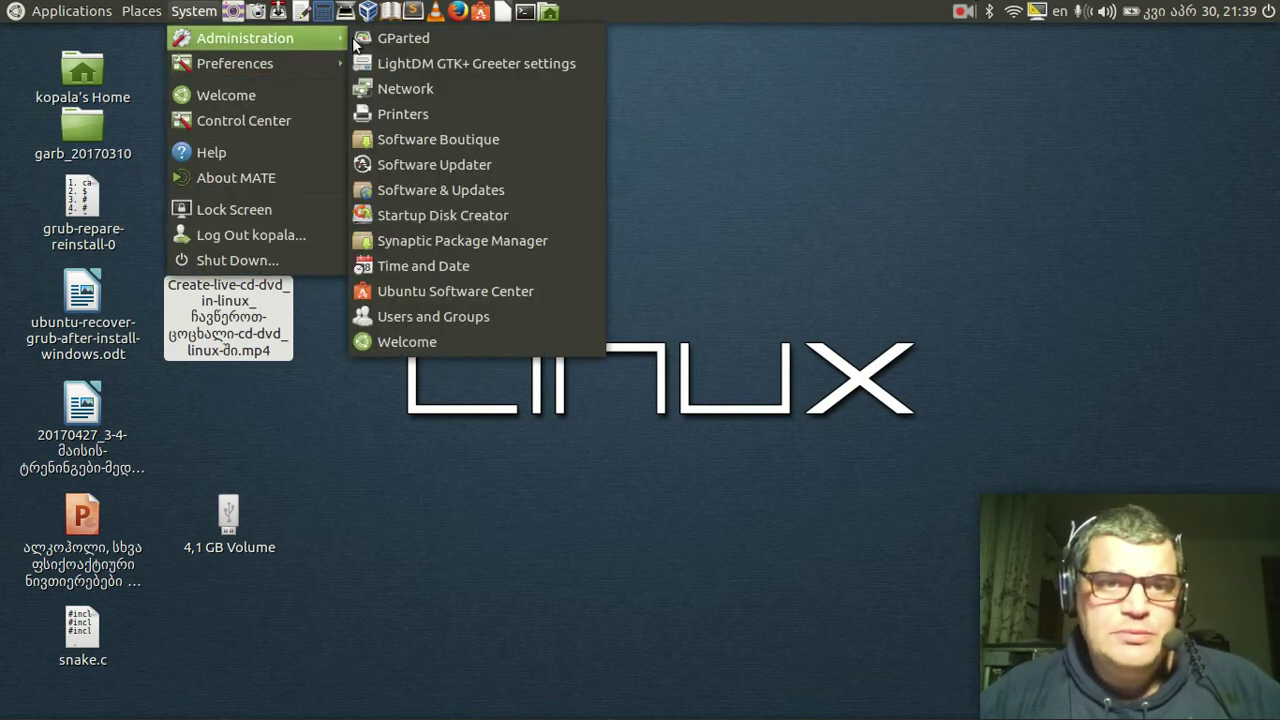
left_click(440, 219)
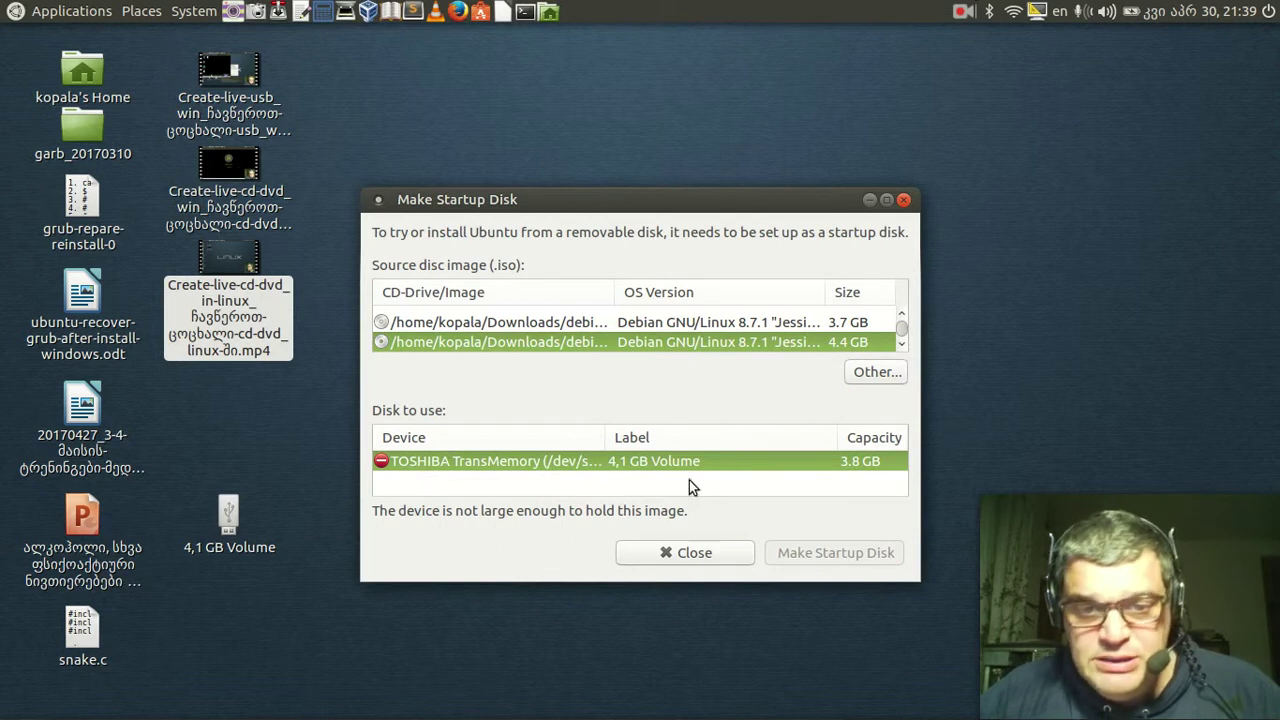
left_click_drag(683, 201, 752, 68)
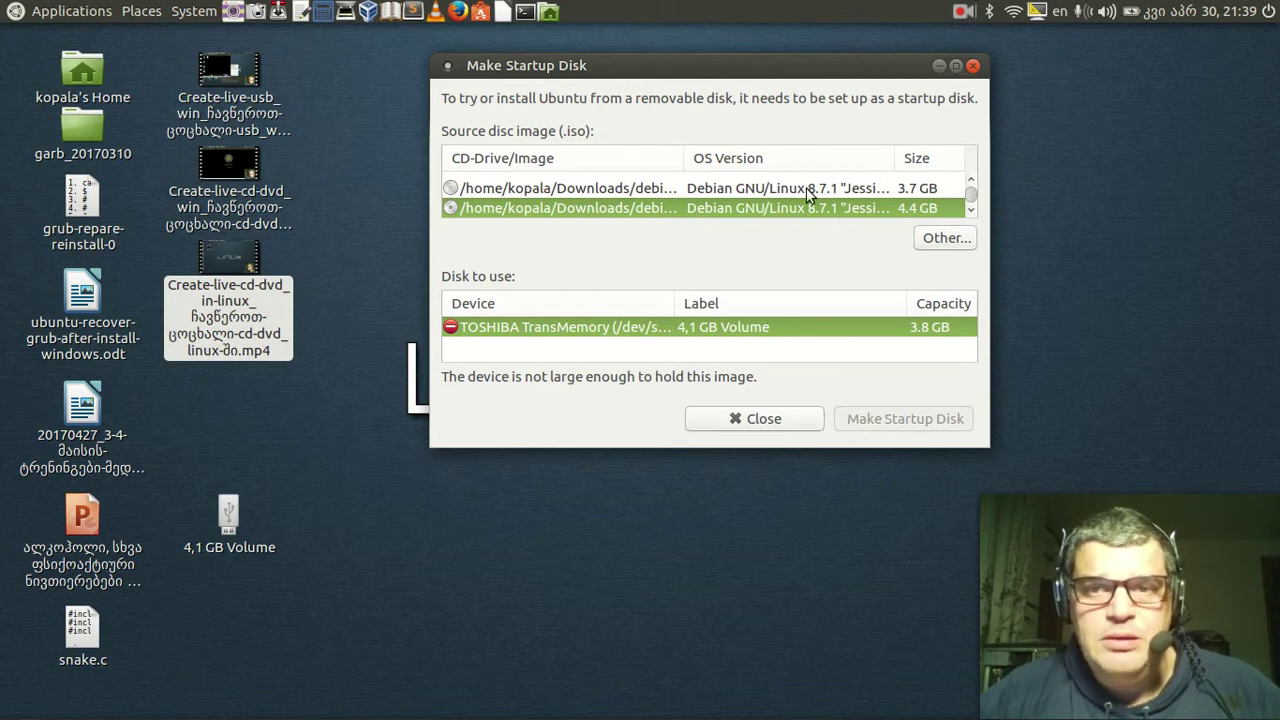
- Load debian-live-8.7.1-i386-cinnamon-desktop.iso from Downloads as the source disc image, and close Startup Disk Creator without making the disk
left_click(946, 237)
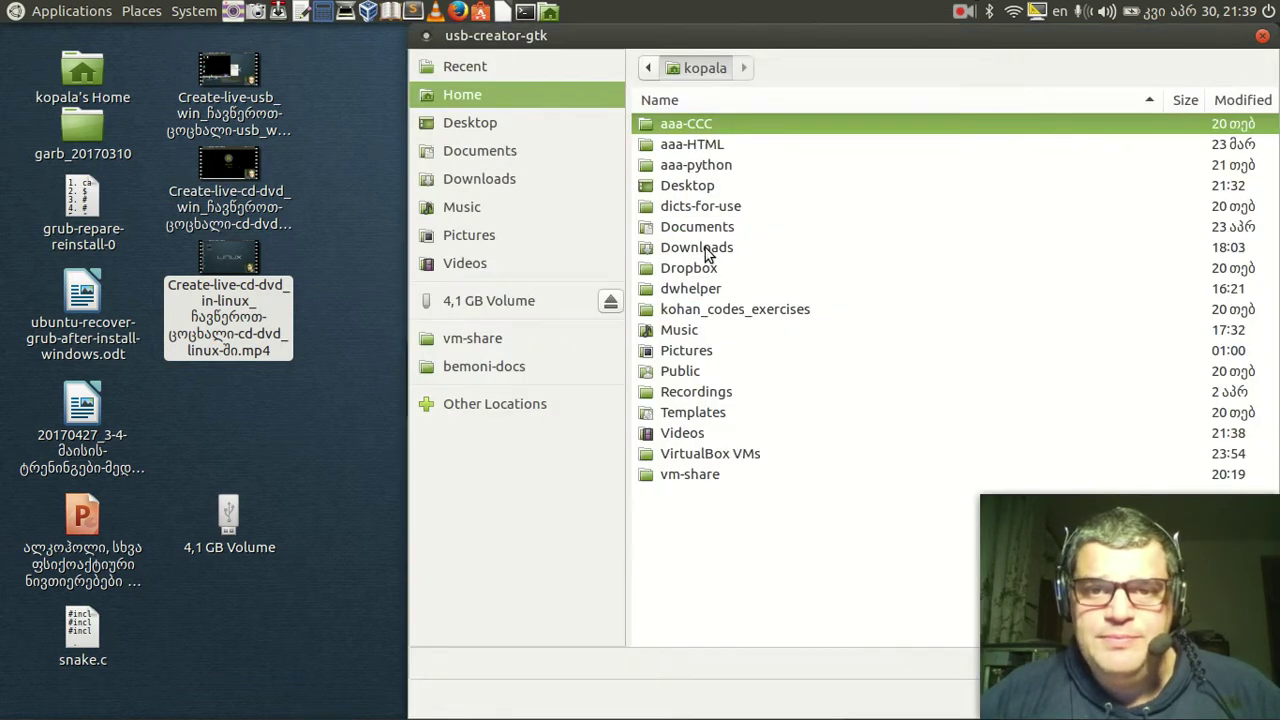
left_click(718, 257)
double_click(718, 255)
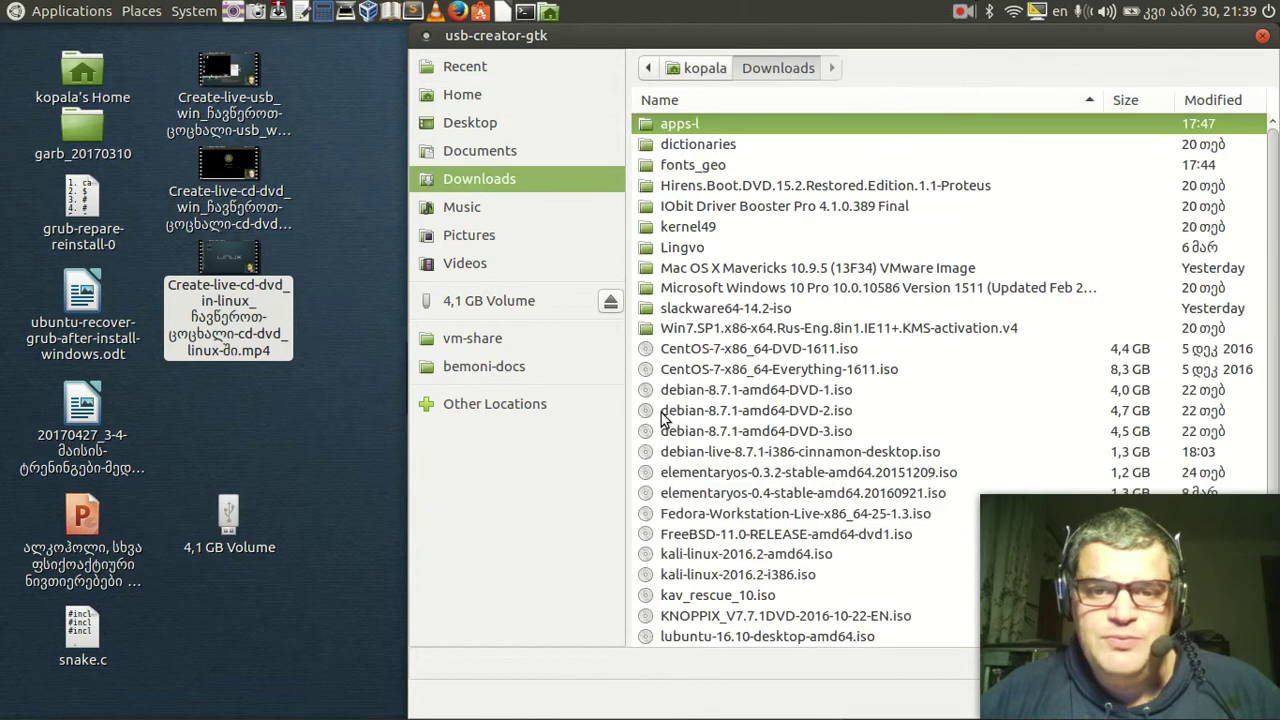
scroll(868, 415, "down", 2)
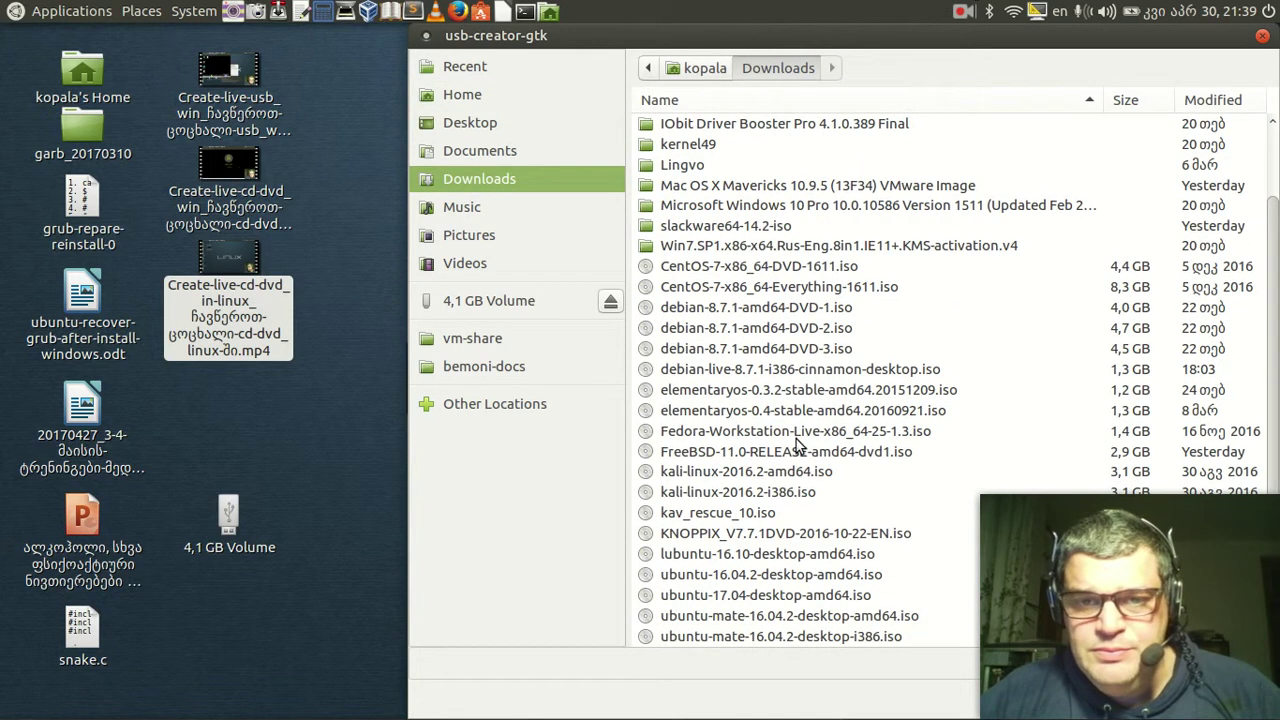
left_click(760, 372)
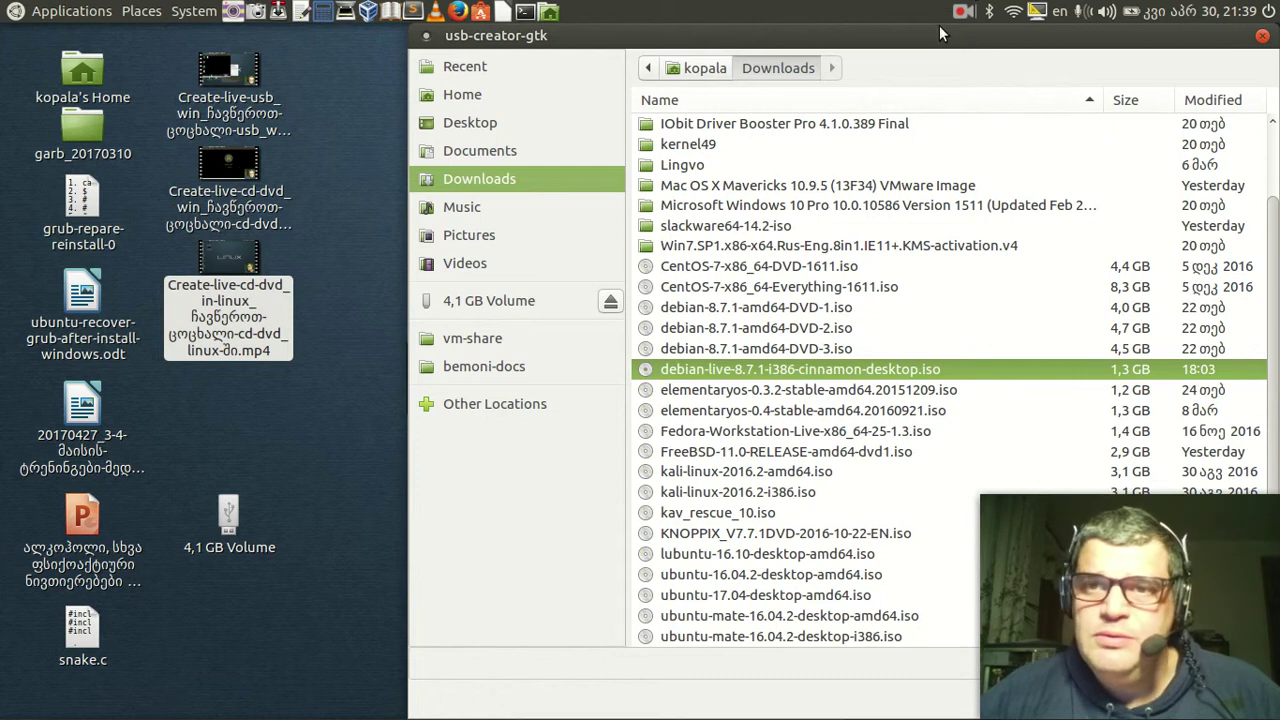
left_click_drag(941, 29, 579, 29)
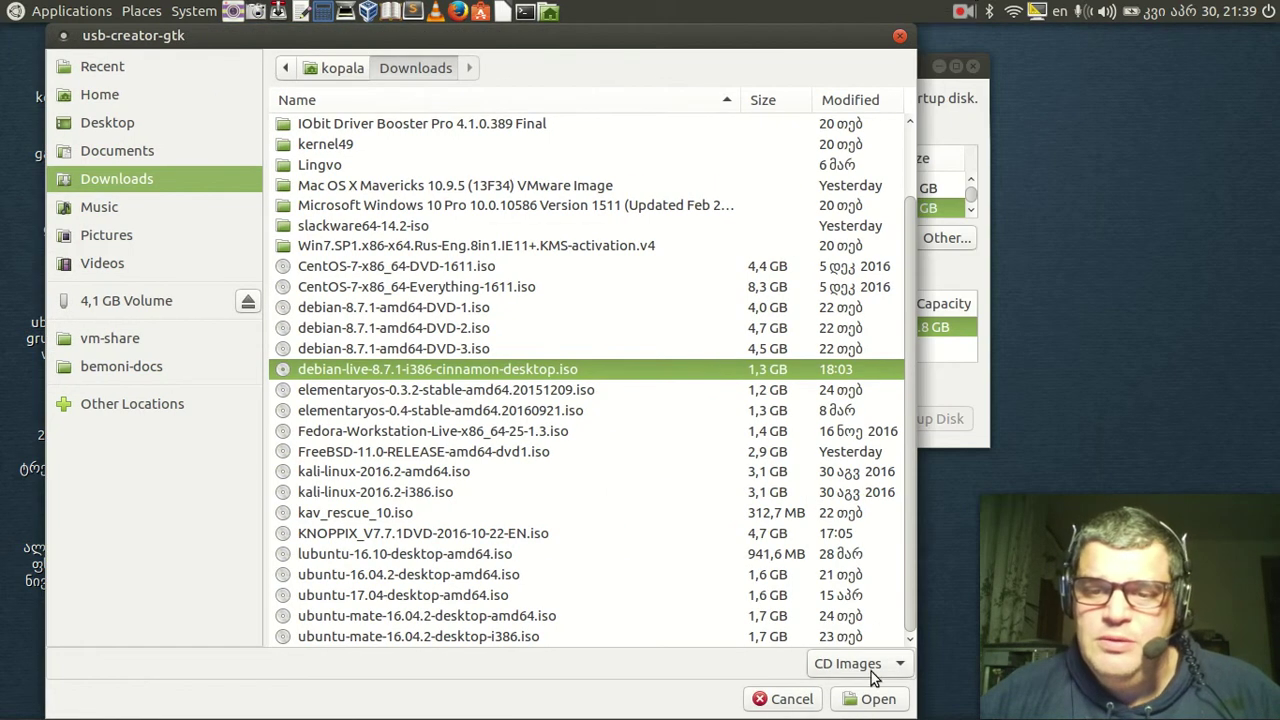
left_click(877, 700)
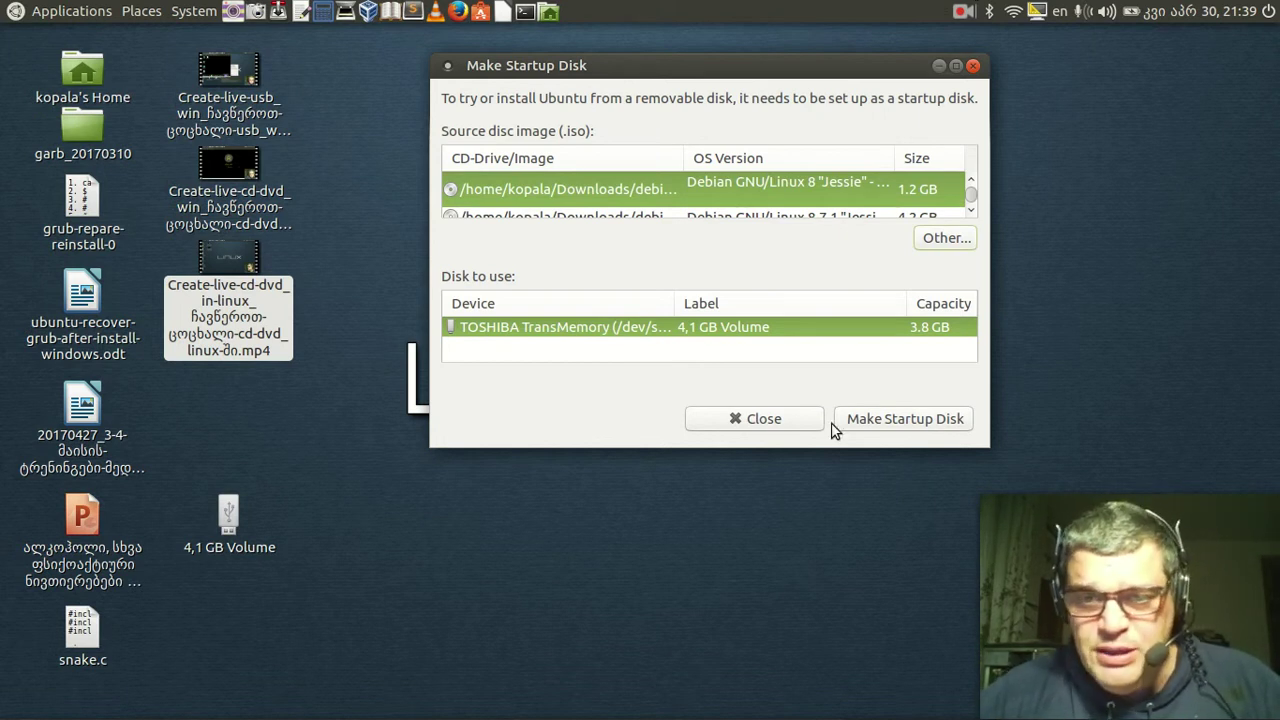
left_click(974, 67)
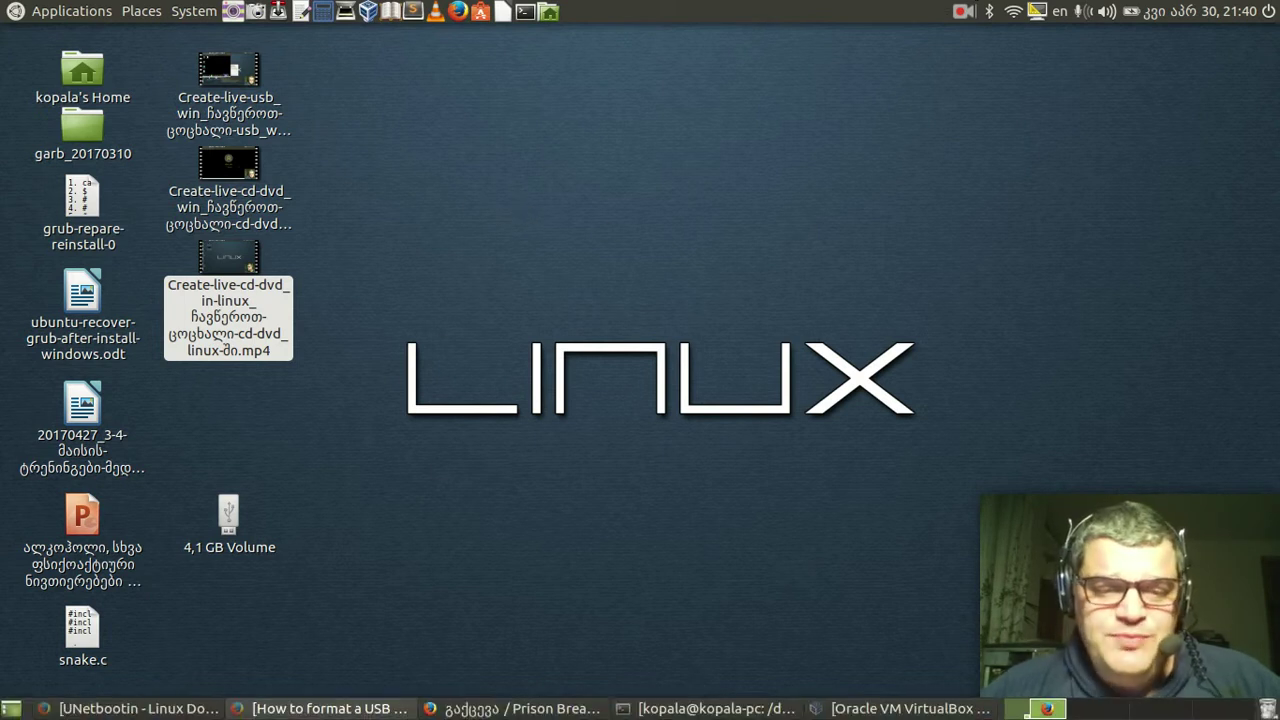
- Switch to the Firefox window showing the USB formatting question, maximize it and open a new tab
left_click(348, 710)
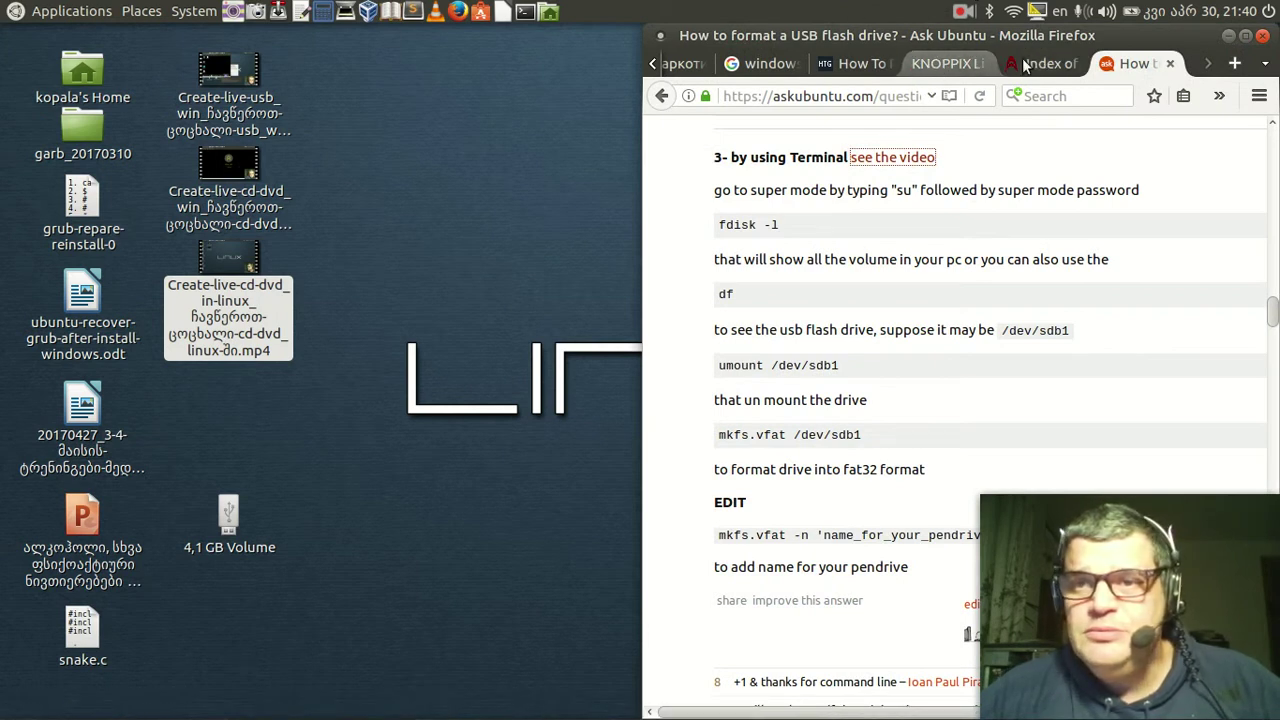
left_click(1050, 63)
left_click(945, 63)
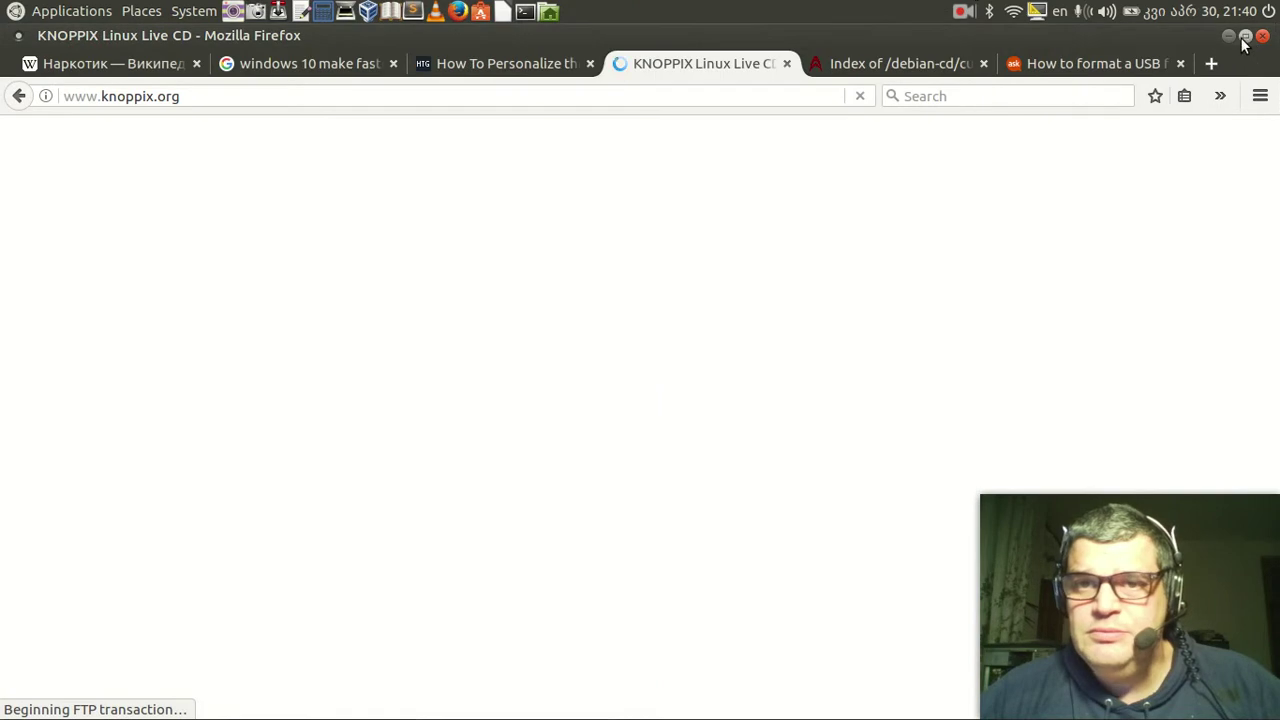
left_click(1245, 35)
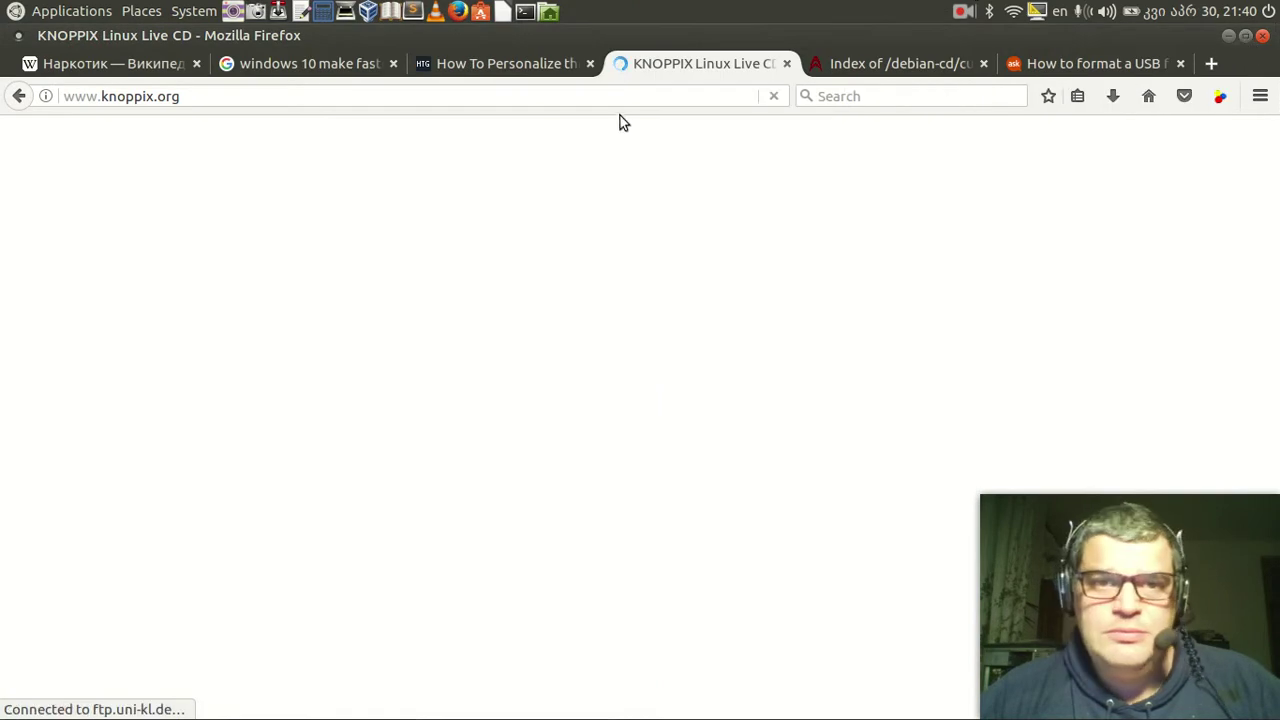
left_click(490, 63)
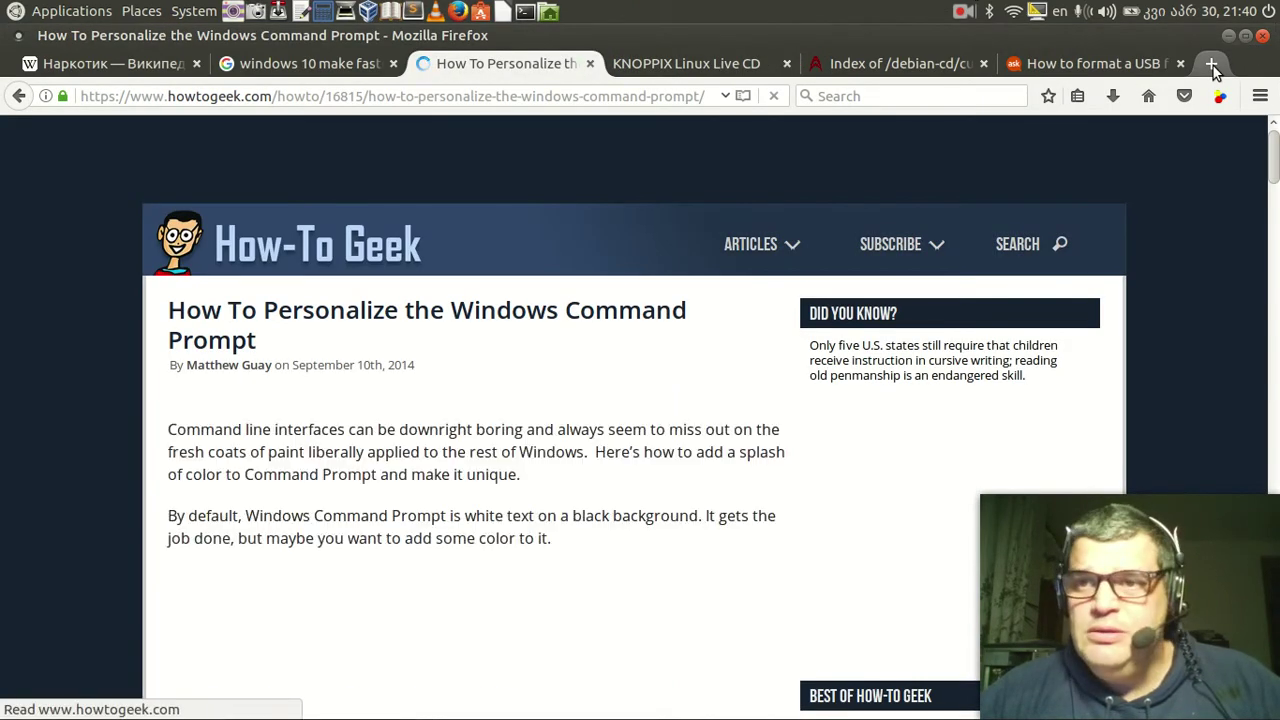
left_click(1211, 64)
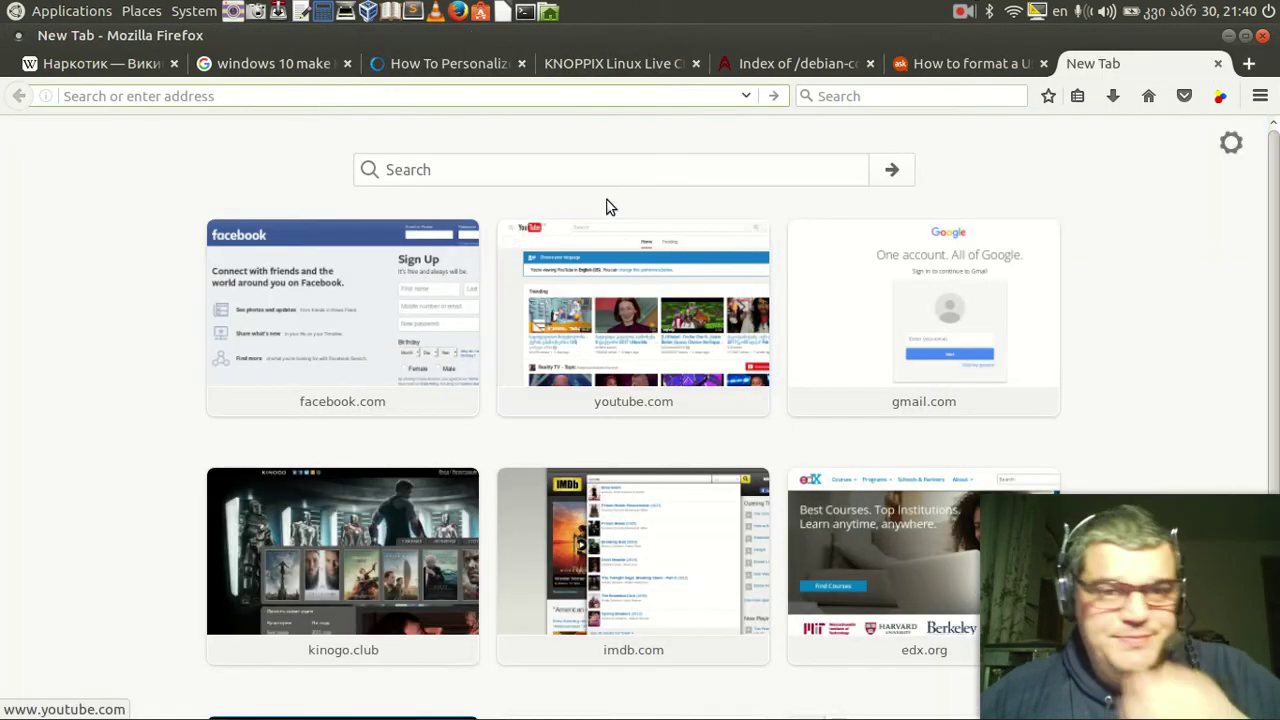
- Search the web for unetbootin
left_click(561, 169)
type("i")
key("BackSpace")
type("unetbootin")
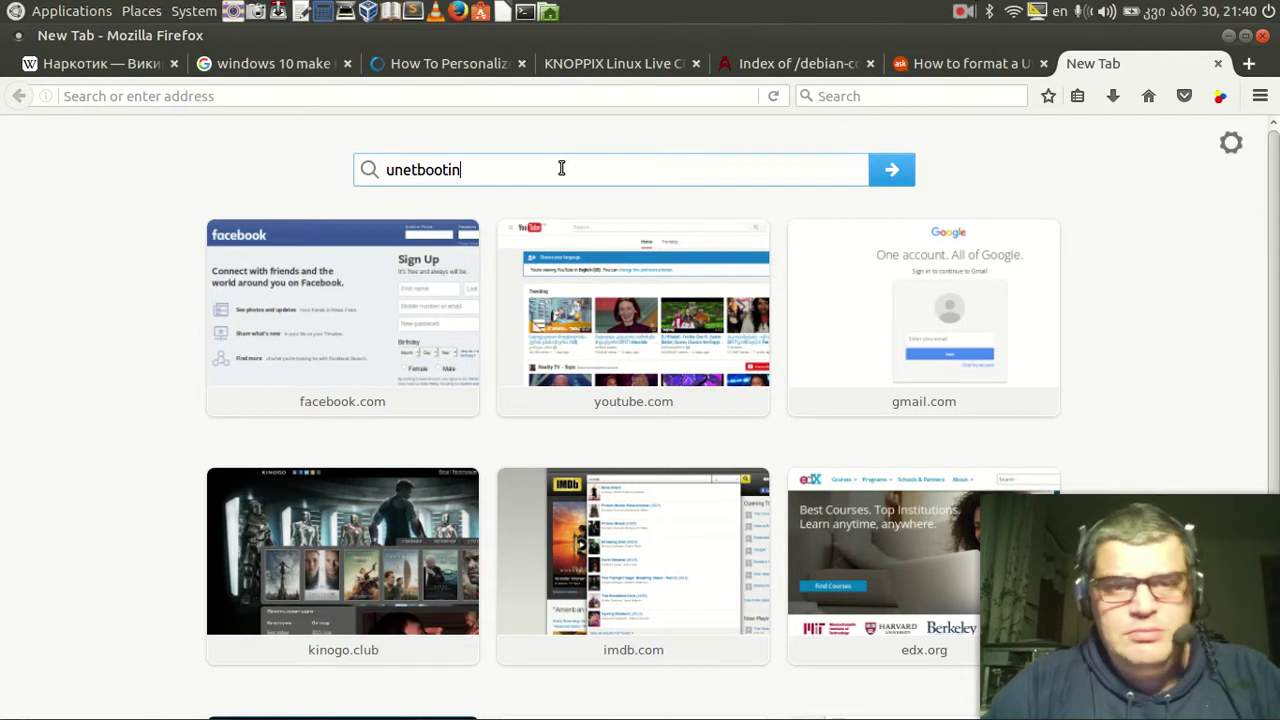
key("Return")
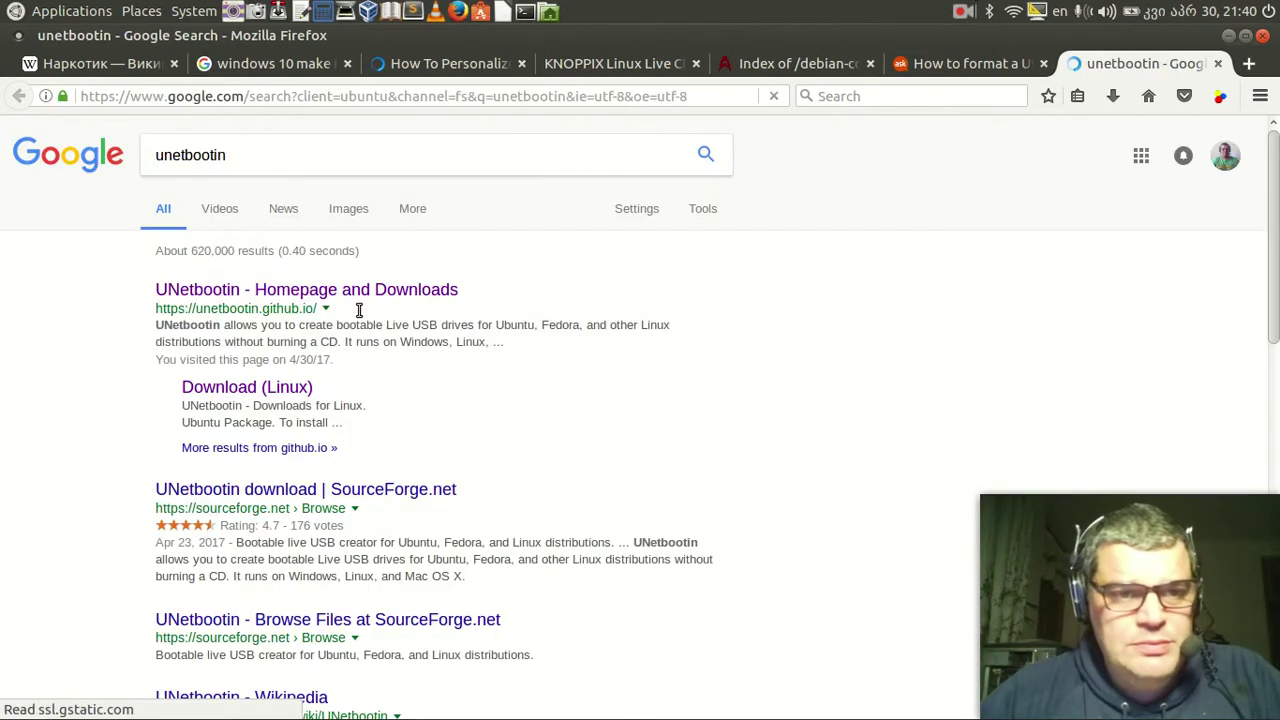
- Open the Linux downloads page on the UNetbootin homepage and highlight the chmod command and the ppa:gezakovacs/ppa repository name
left_click(286, 292)
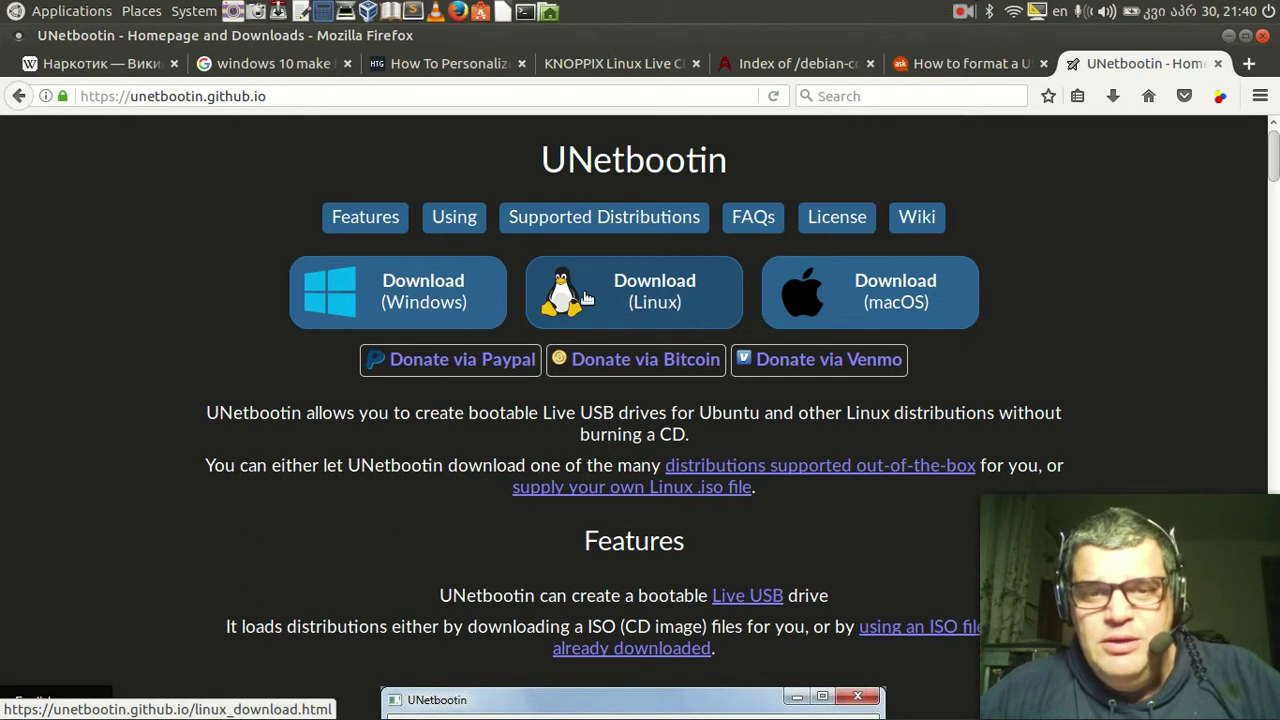
left_click(677, 308)
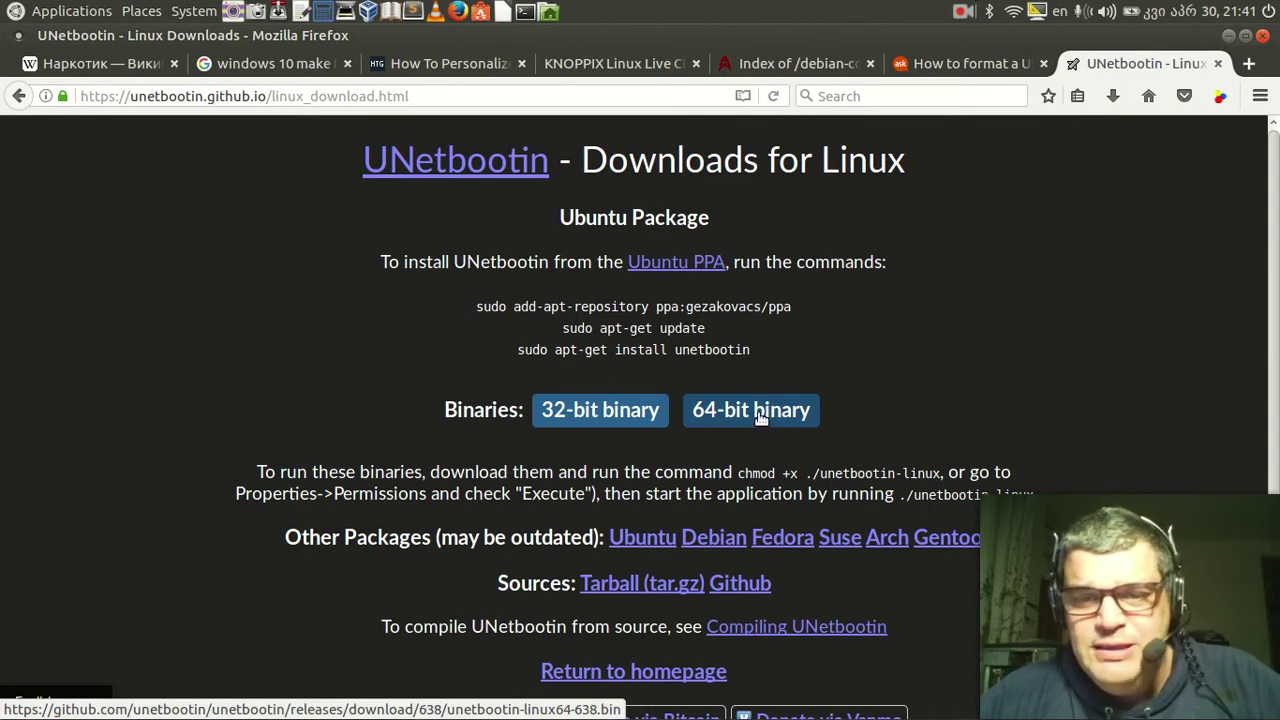
left_click_drag(735, 472, 1002, 472)
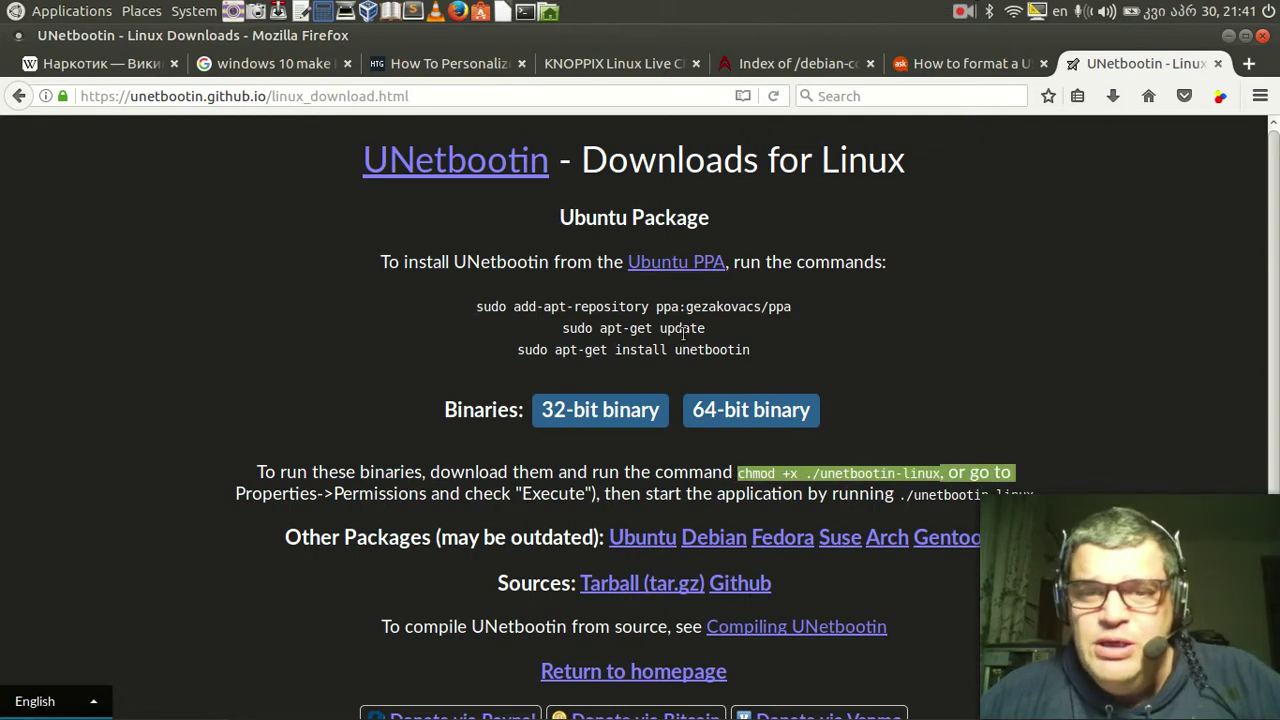
left_click_drag(649, 307, 791, 307)
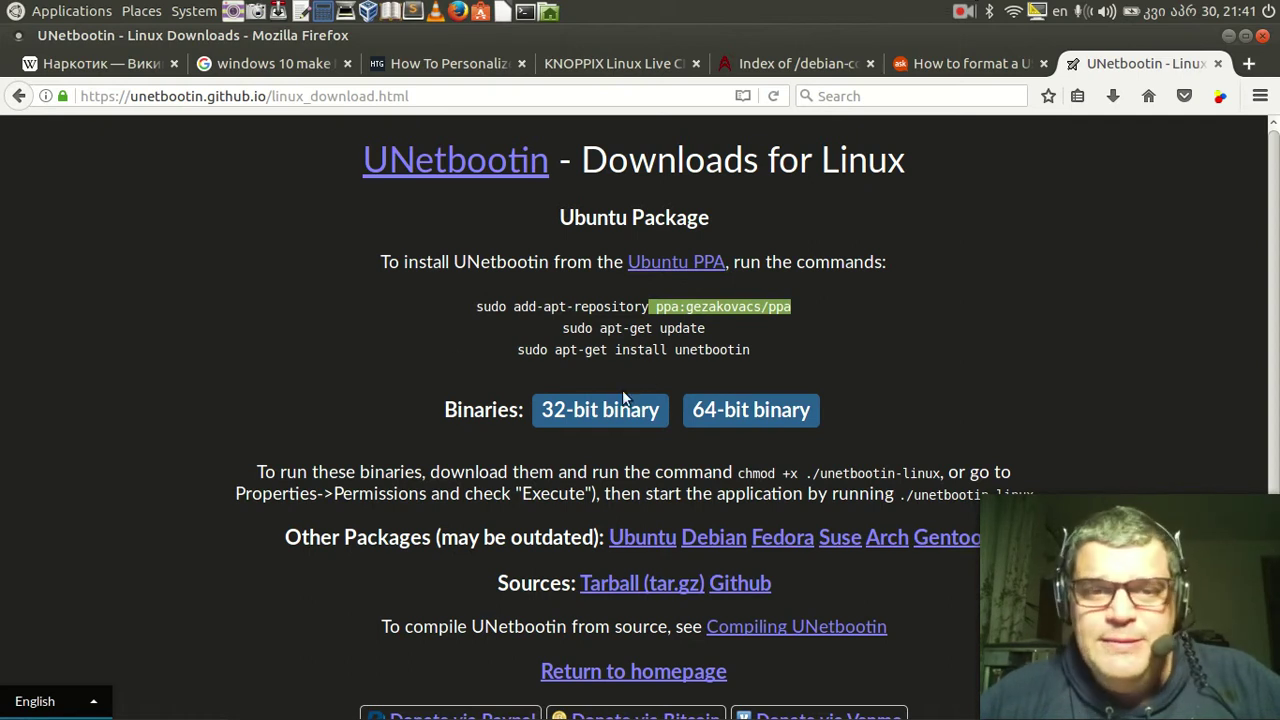
- Switch to the open terminal, clear its output and restore its window from full-screen size
mouse_move(376, 712)
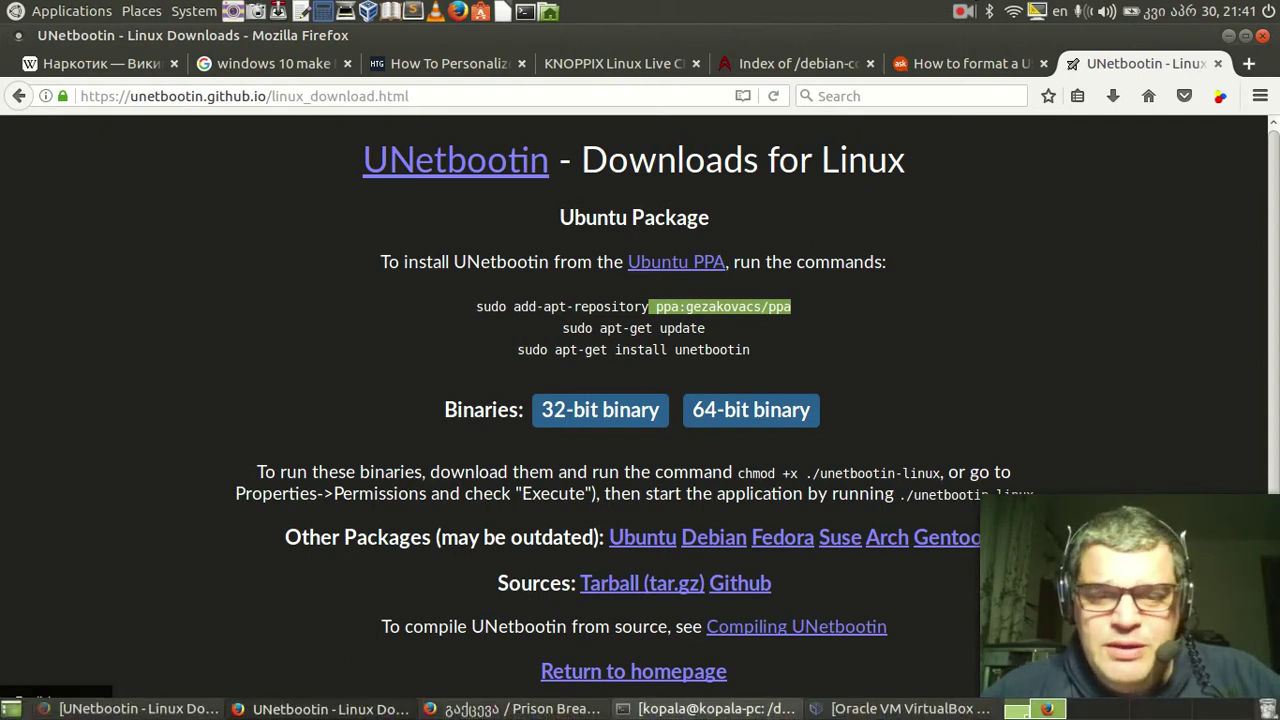
left_click(715, 709)
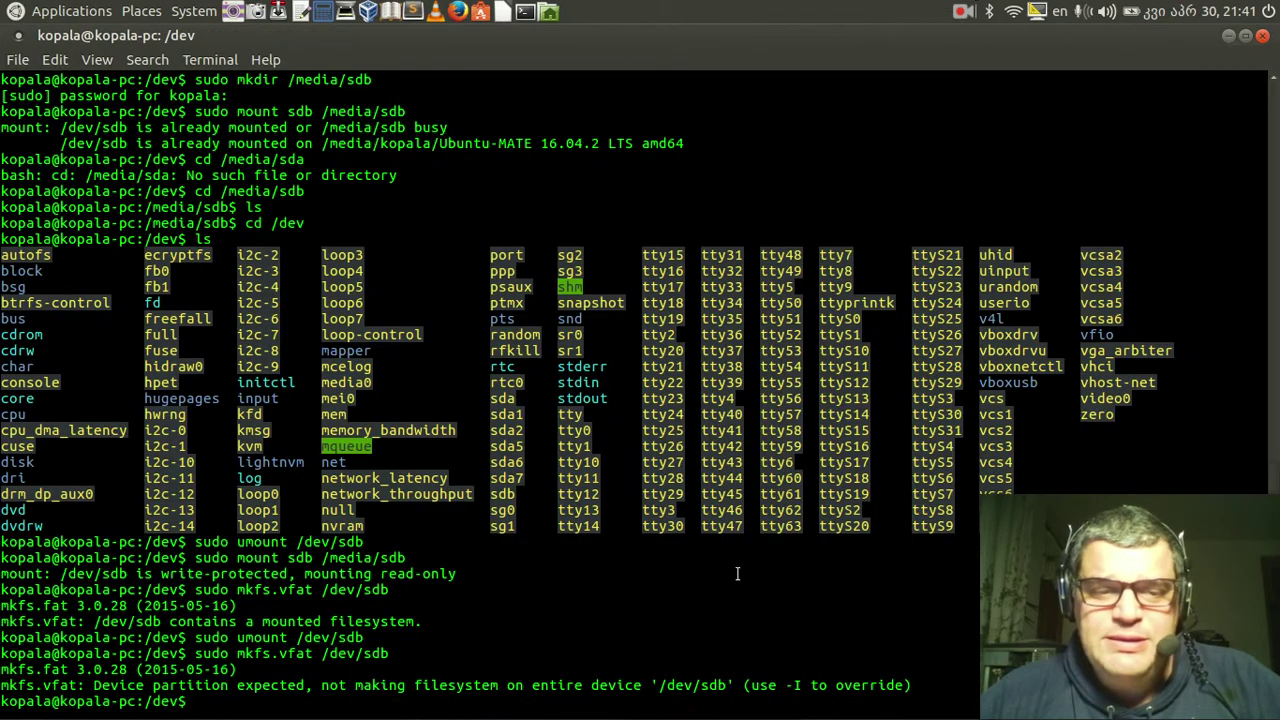
type("c;")
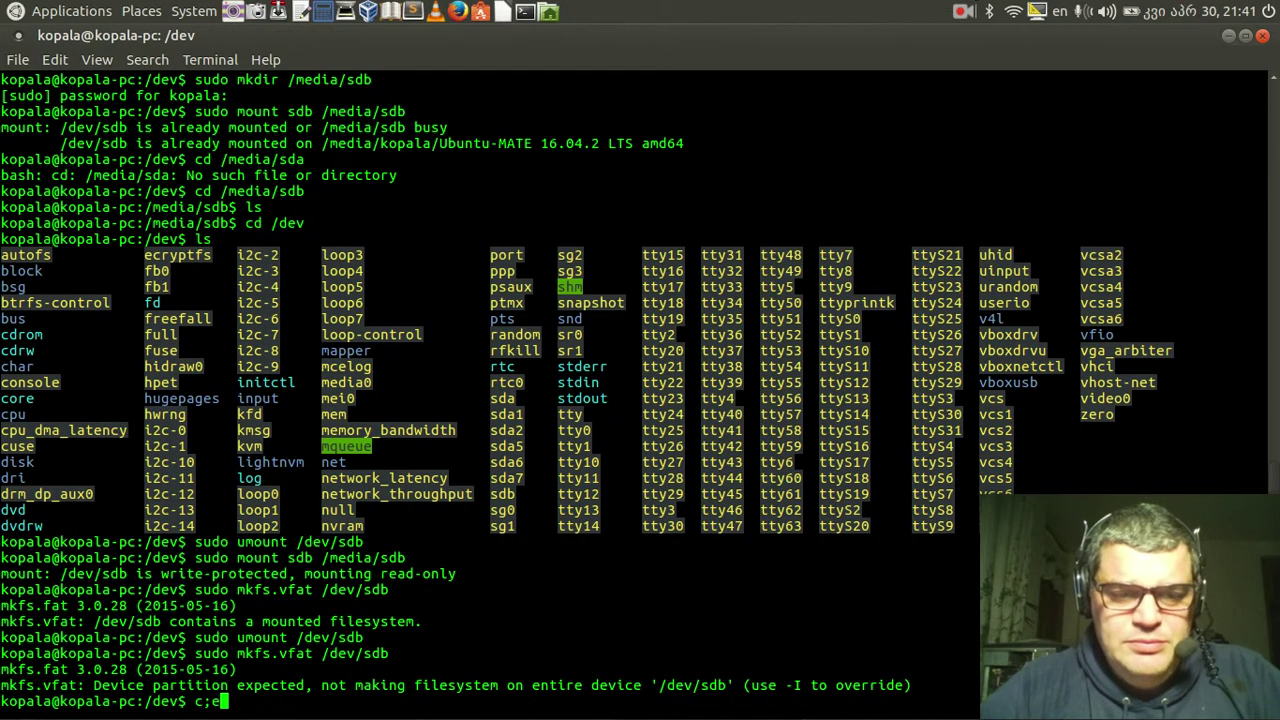
key("BackSpace")
type("c")
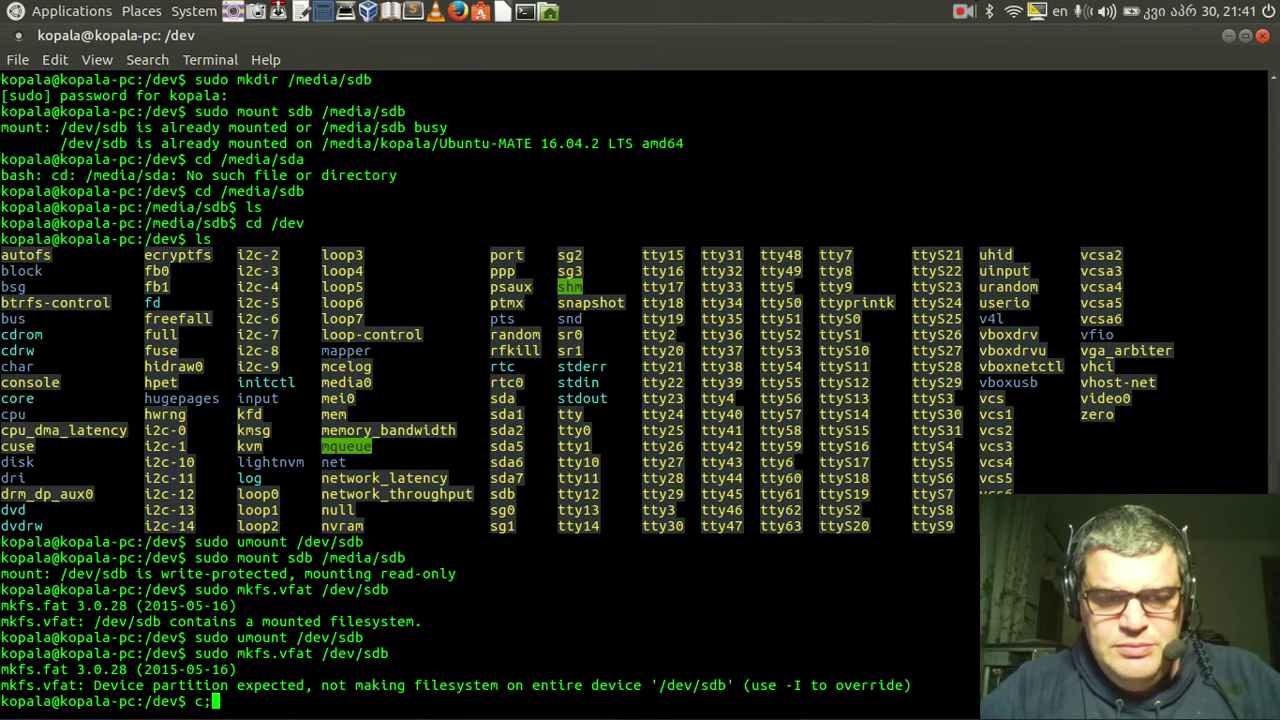
type("lear")
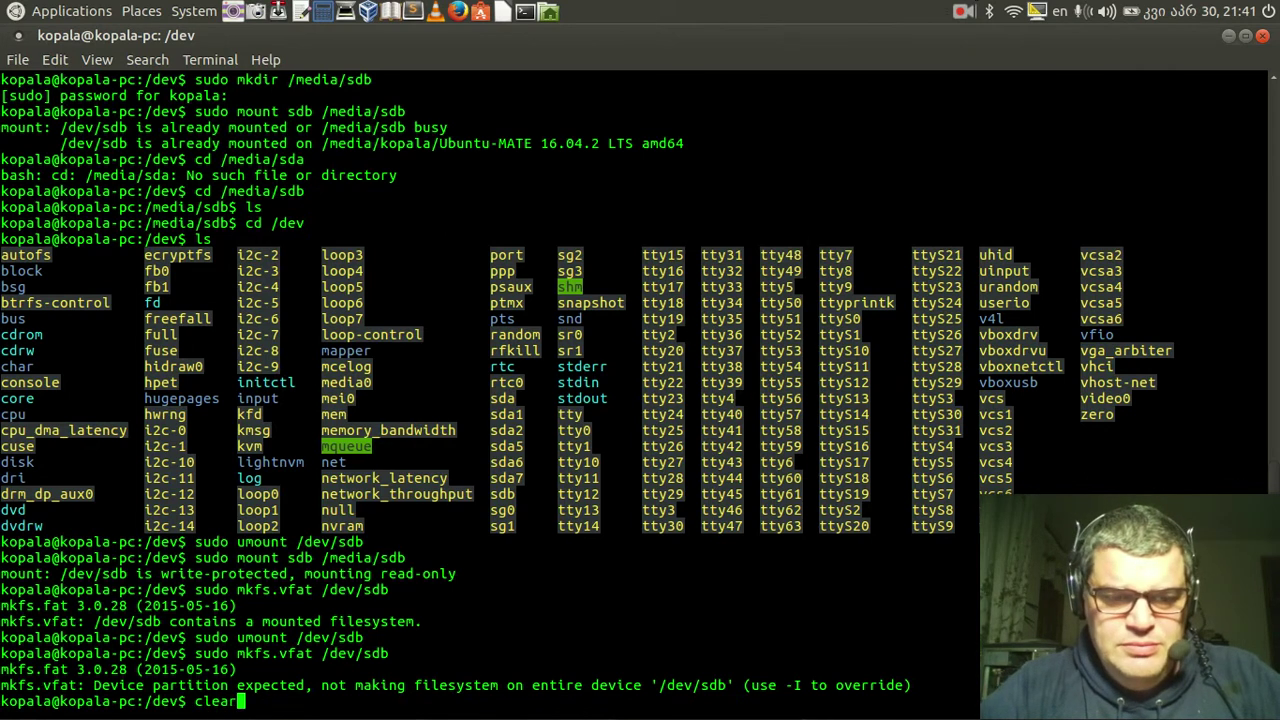
key("Return")
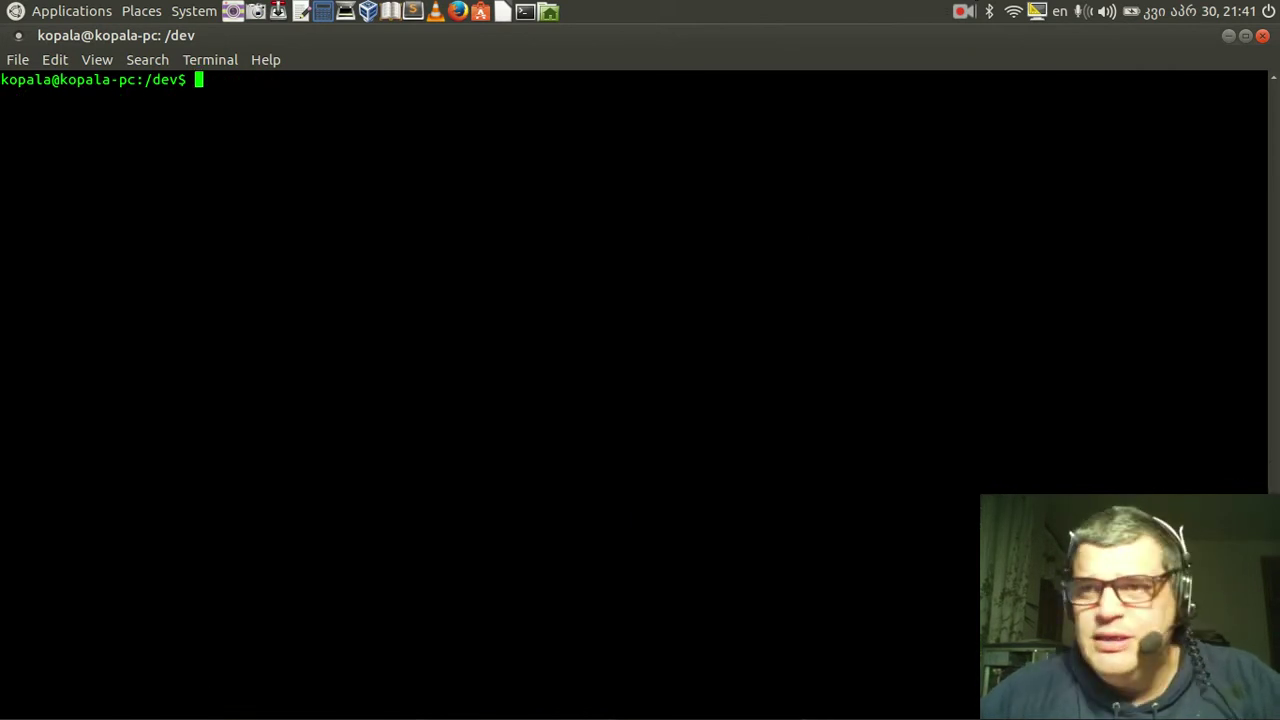
left_click(1245, 35)
- Copy the command "sudo add-apt-repository ppa:gezakovacs/ppa" from the UNetbootin download page
left_click(552, 310)
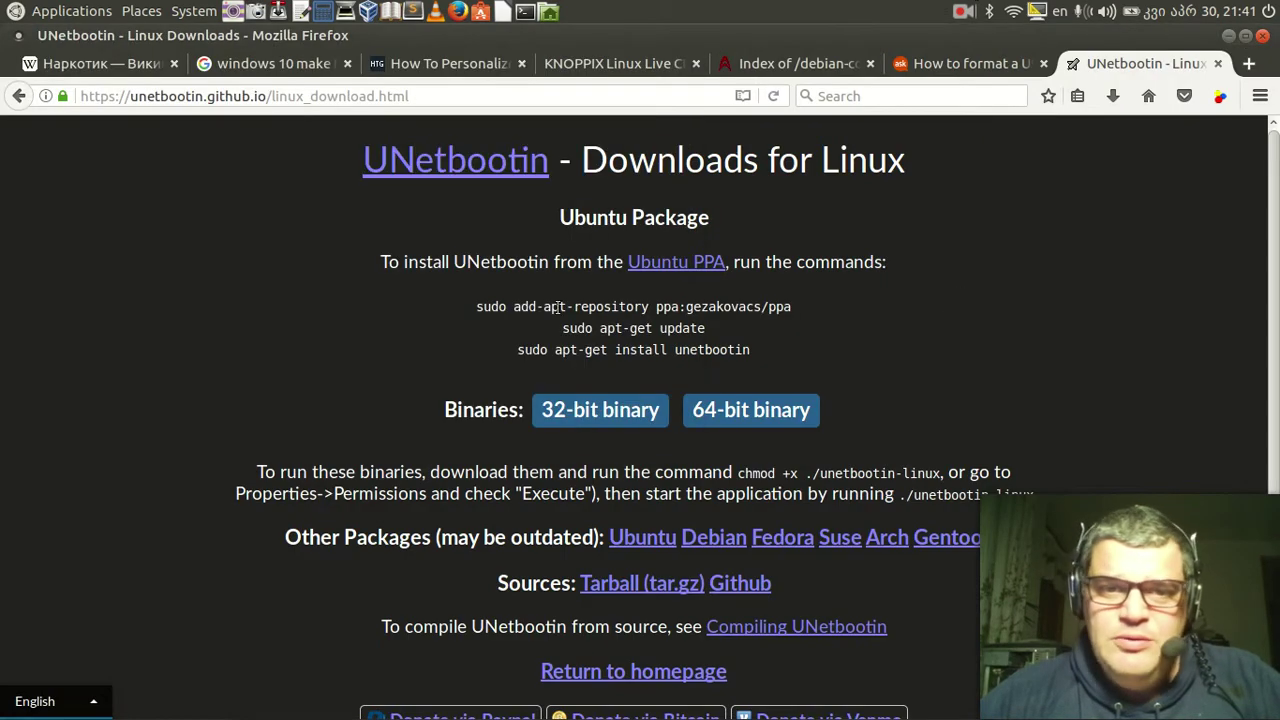
left_click_drag(478, 307, 793, 304)
right_click(735, 305)
left_click(766, 318)
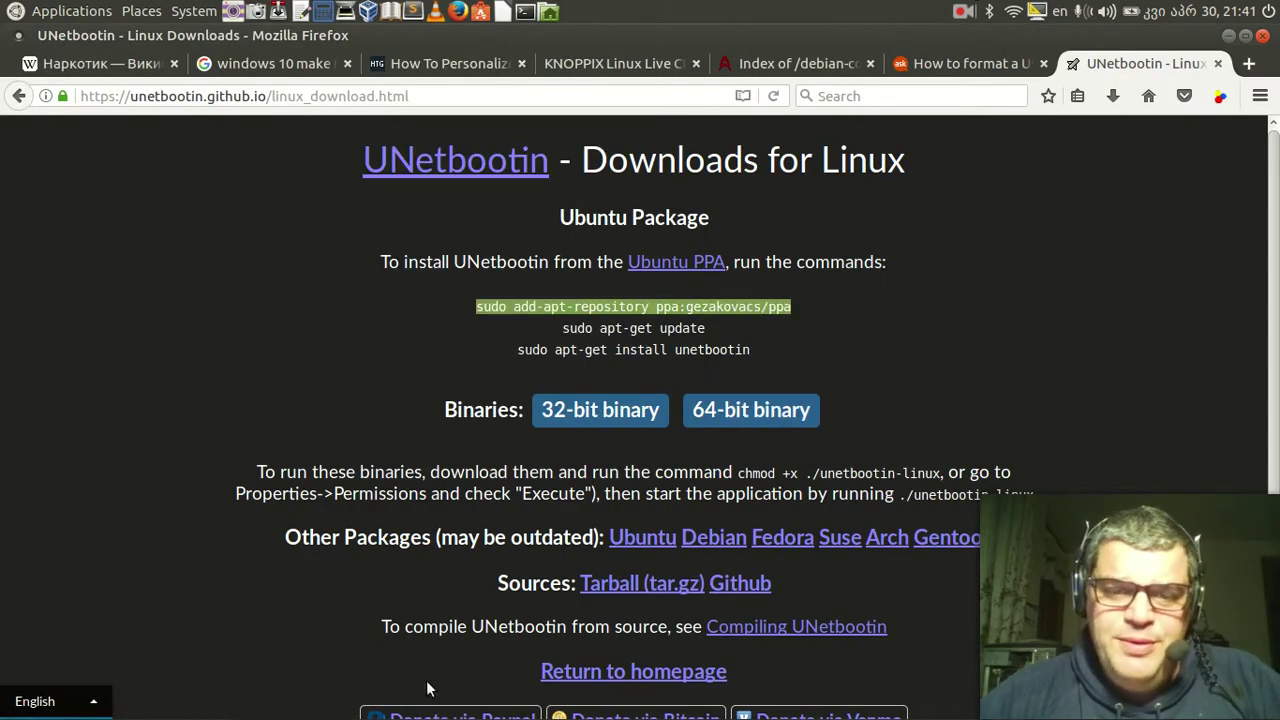
- Run the copied command "sudo add-apt-repository ppa:gezakovacs/ppa" in the terminal, enter the sudo password and confirm adding the repository
left_click(675, 712)
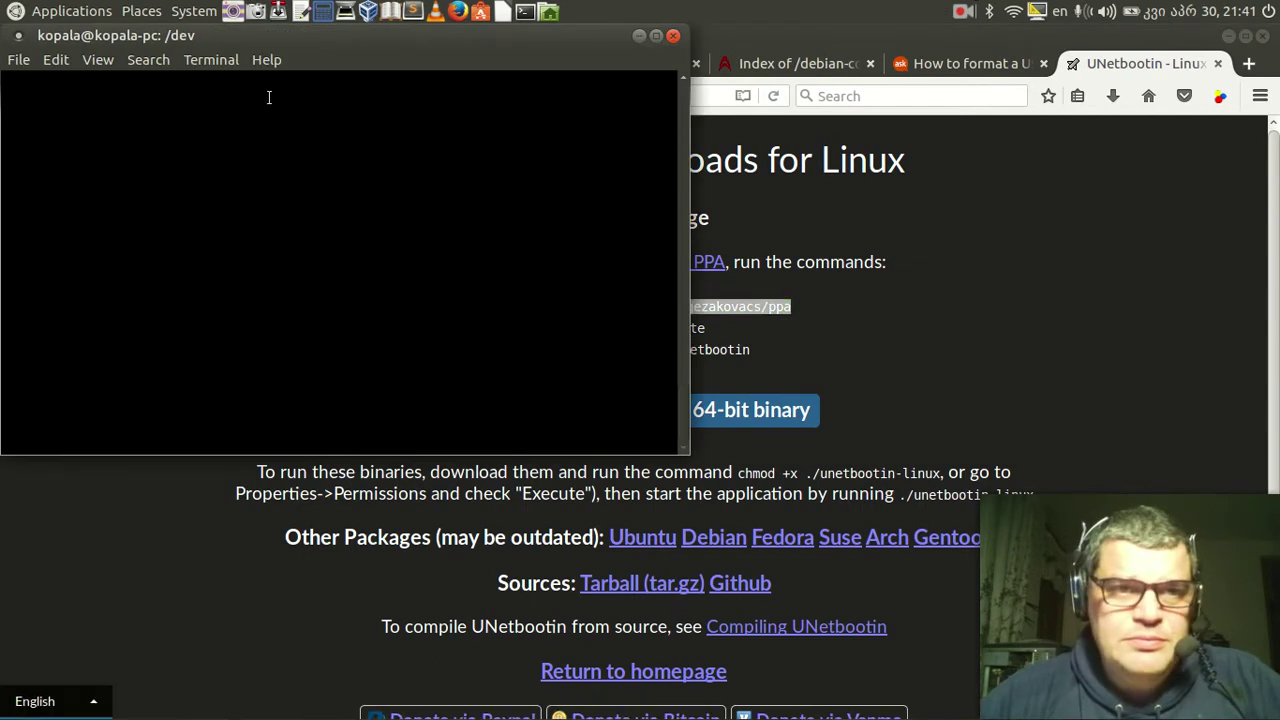
right_click(267, 95)
left_click(316, 208)
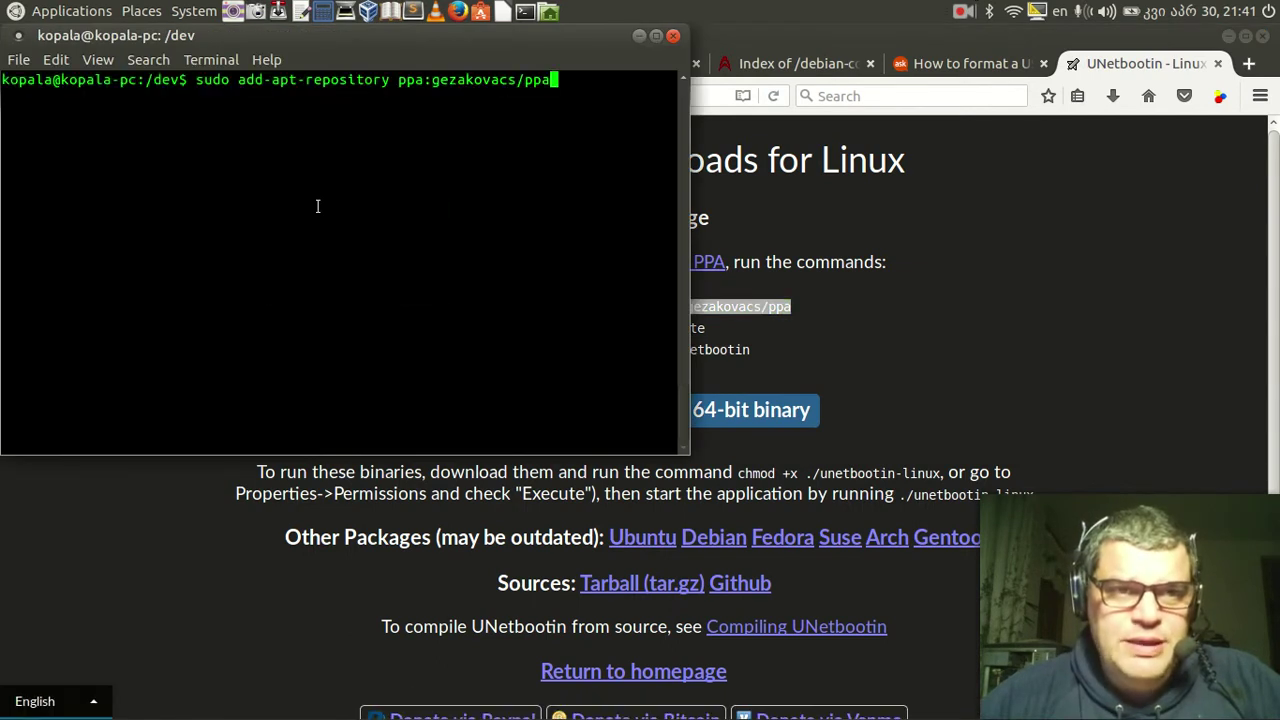
key("Return")
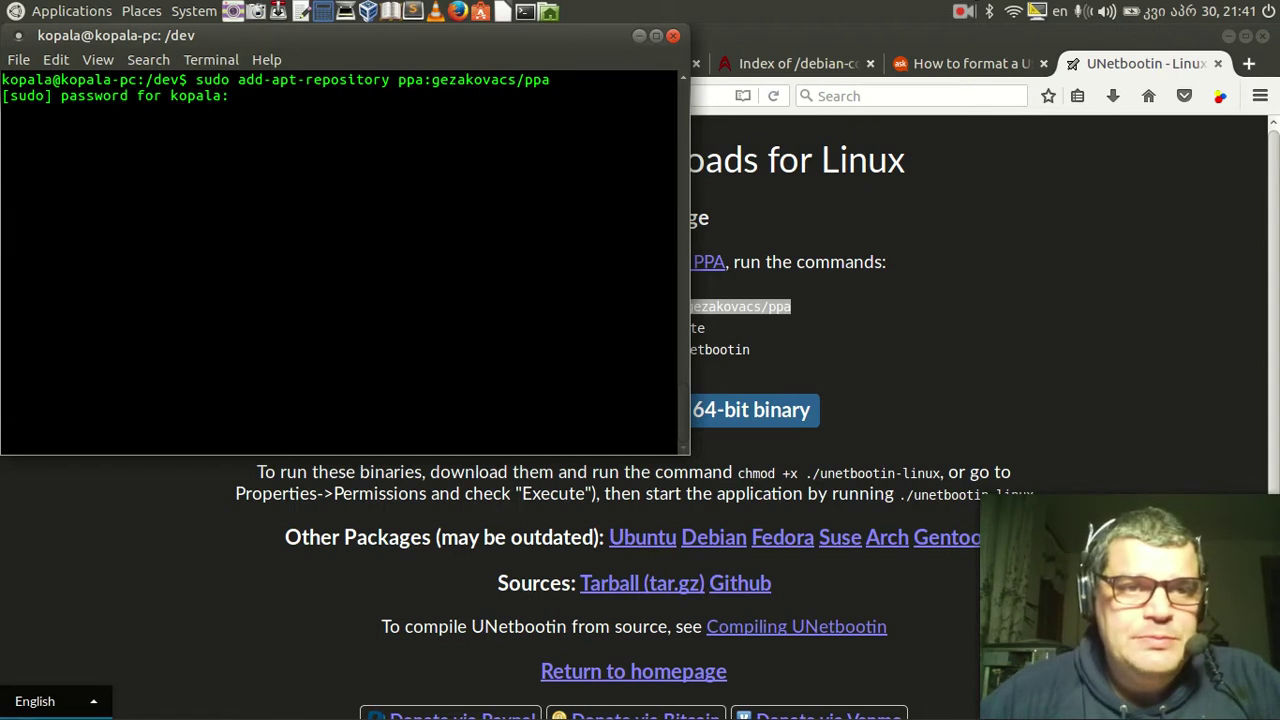
key("Return")
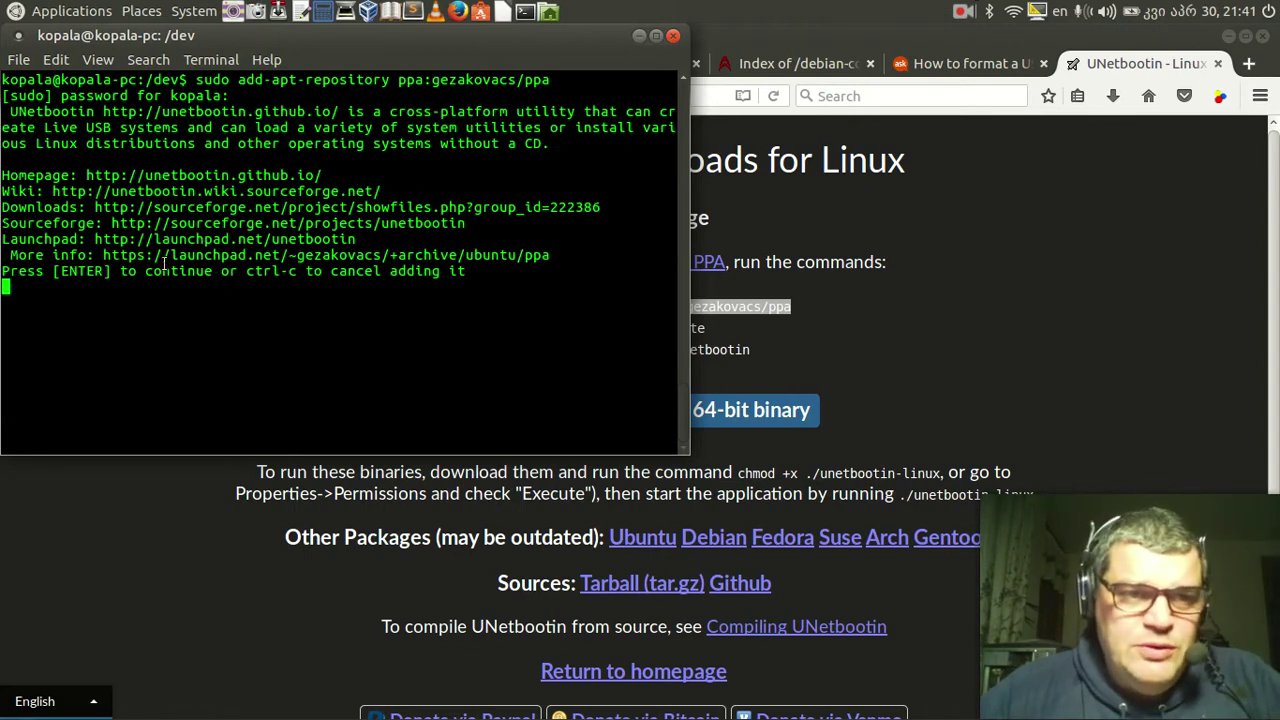
key("Return")
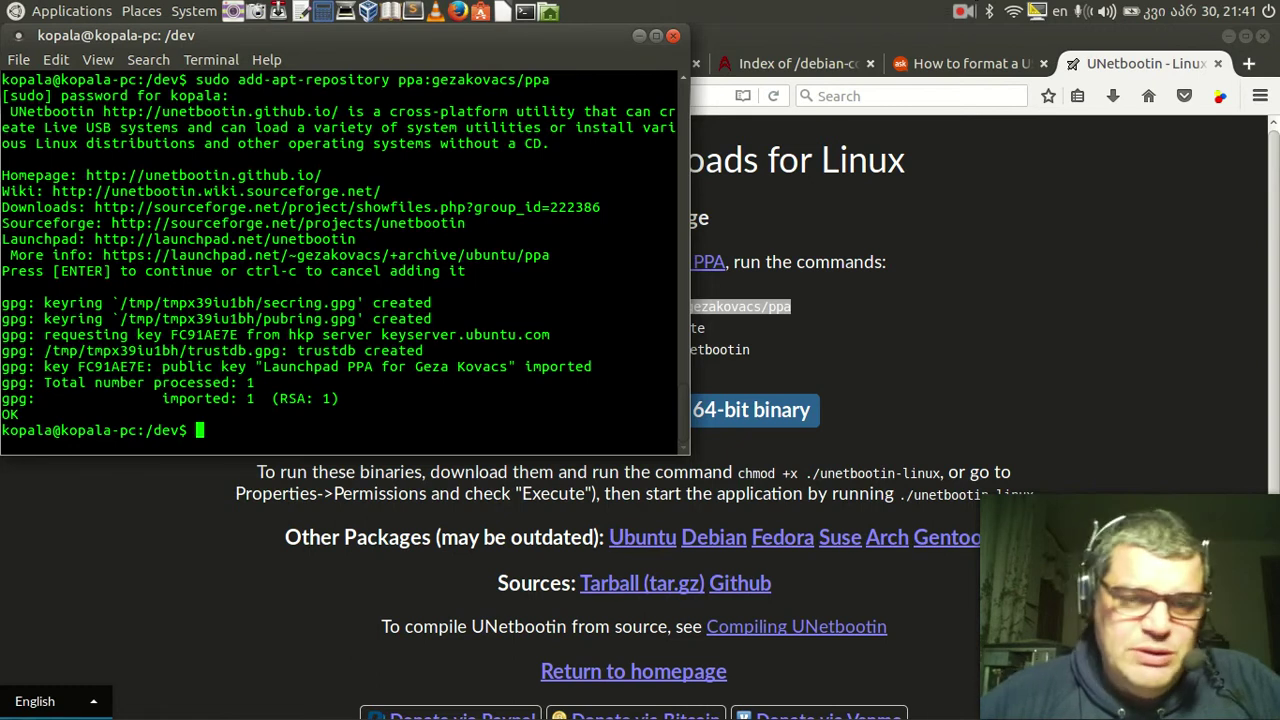
- Copy the command "sudo apt-get update" from the UNetbootin download page and run it in the terminal
left_click(913, 323)
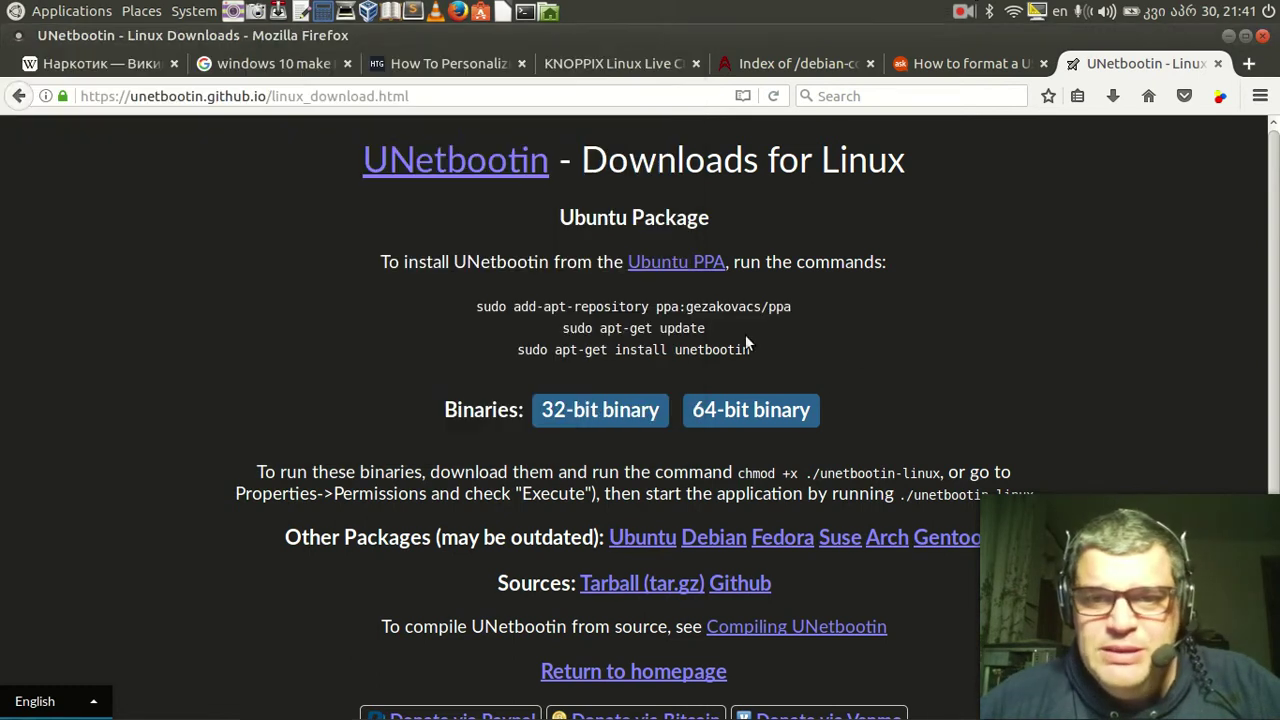
left_click_drag(563, 328, 749, 336)
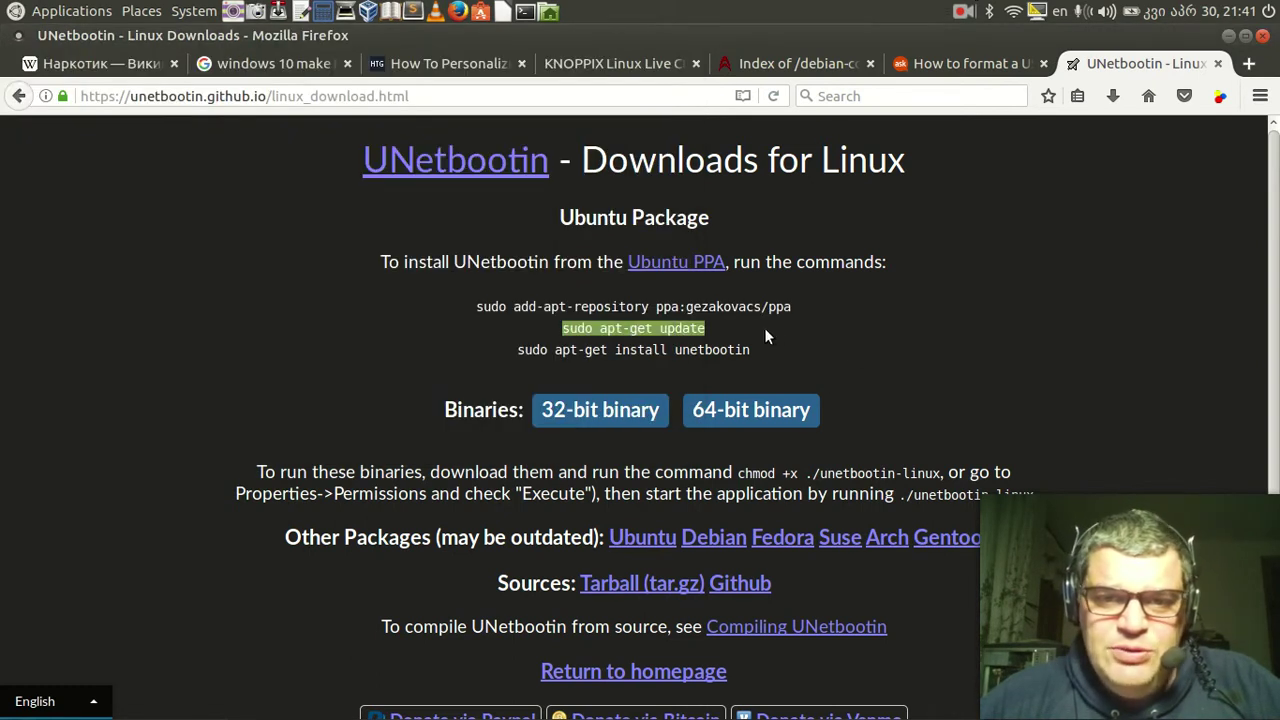
right_click(661, 328)
left_click(714, 342)
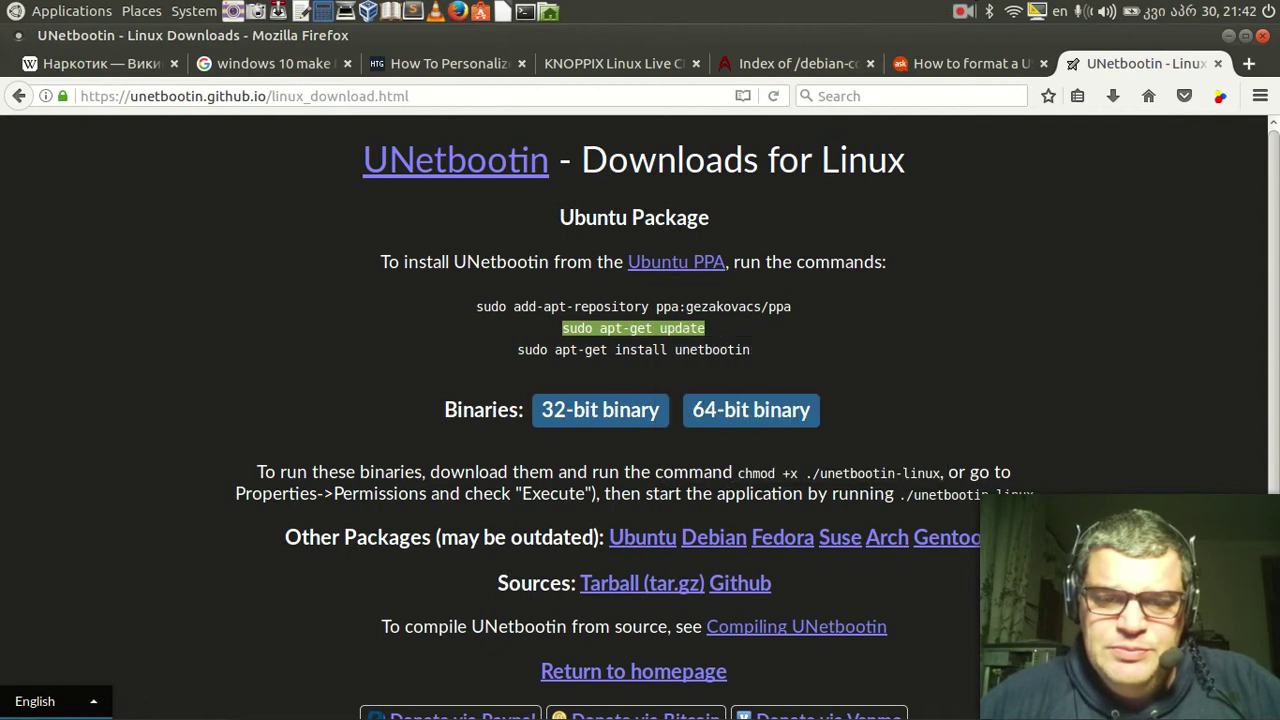
left_click(698, 708)
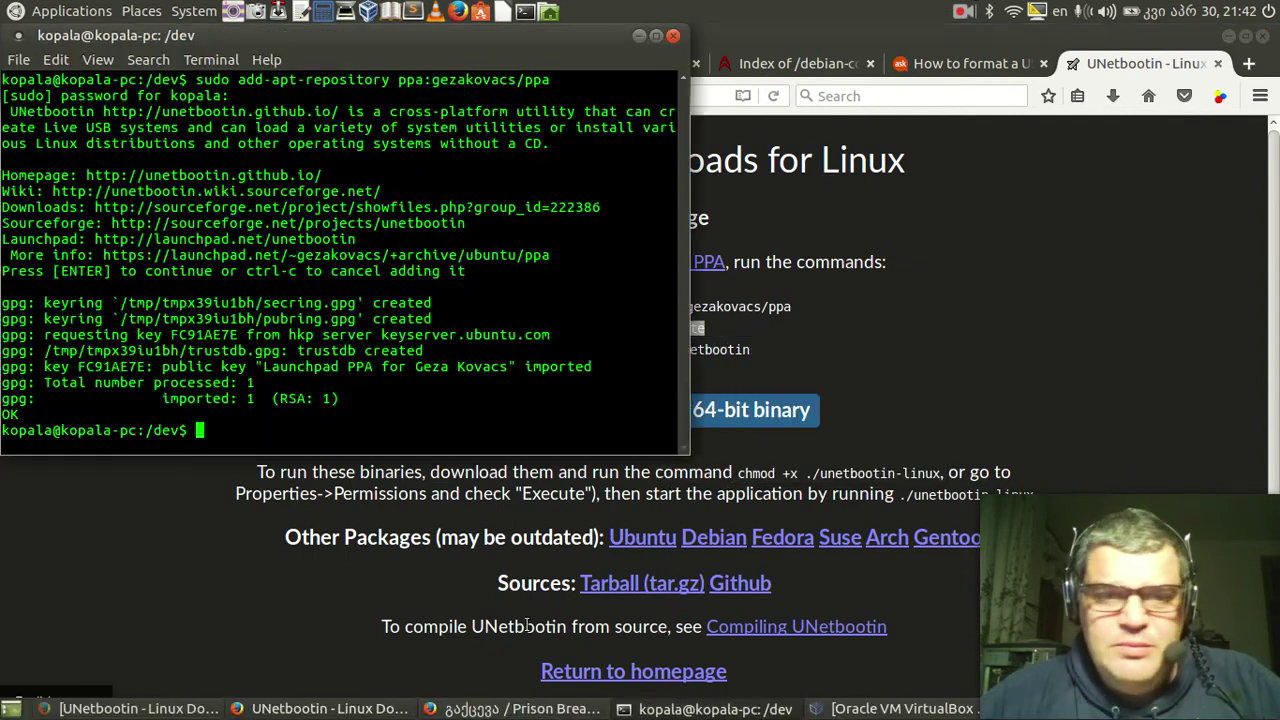
right_click(262, 429)
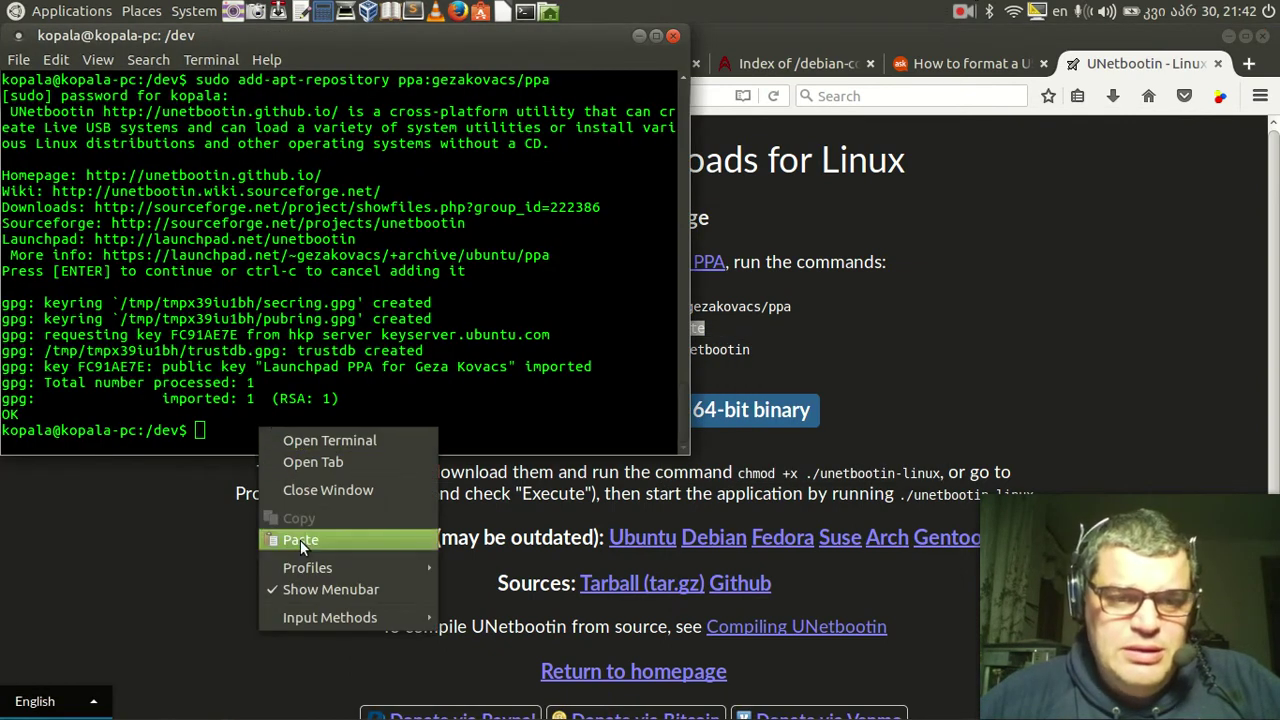
mouse_move(320, 575)
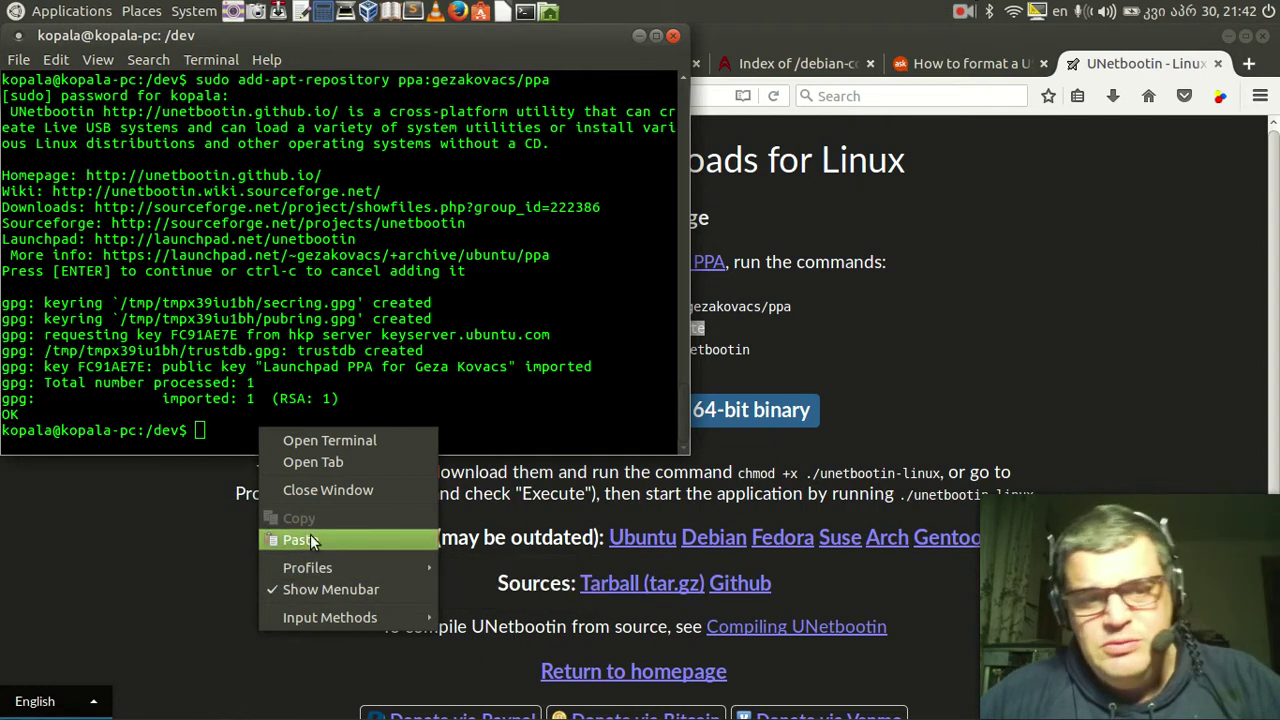
left_click(303, 541)
key("Return")
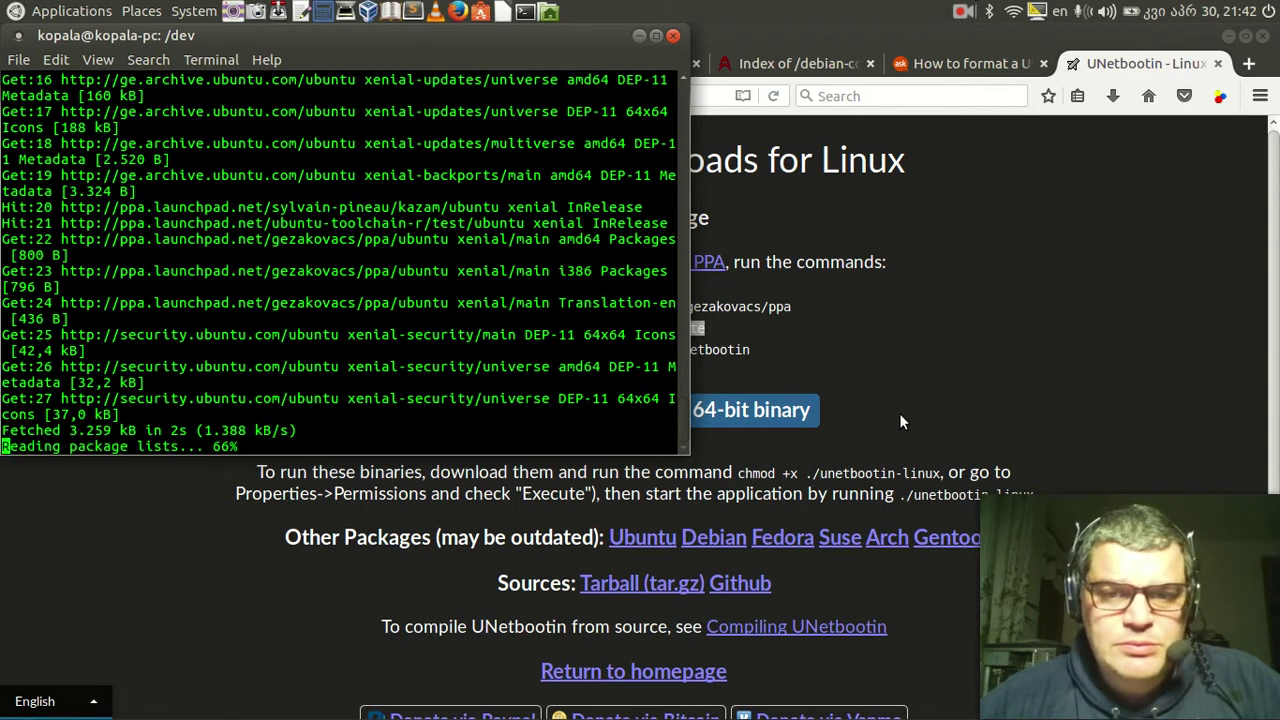
- Copy "sudo apt-get install unetbootin" from the download page, run it in the terminal and answer Y to continue the installation
left_click(932, 393)
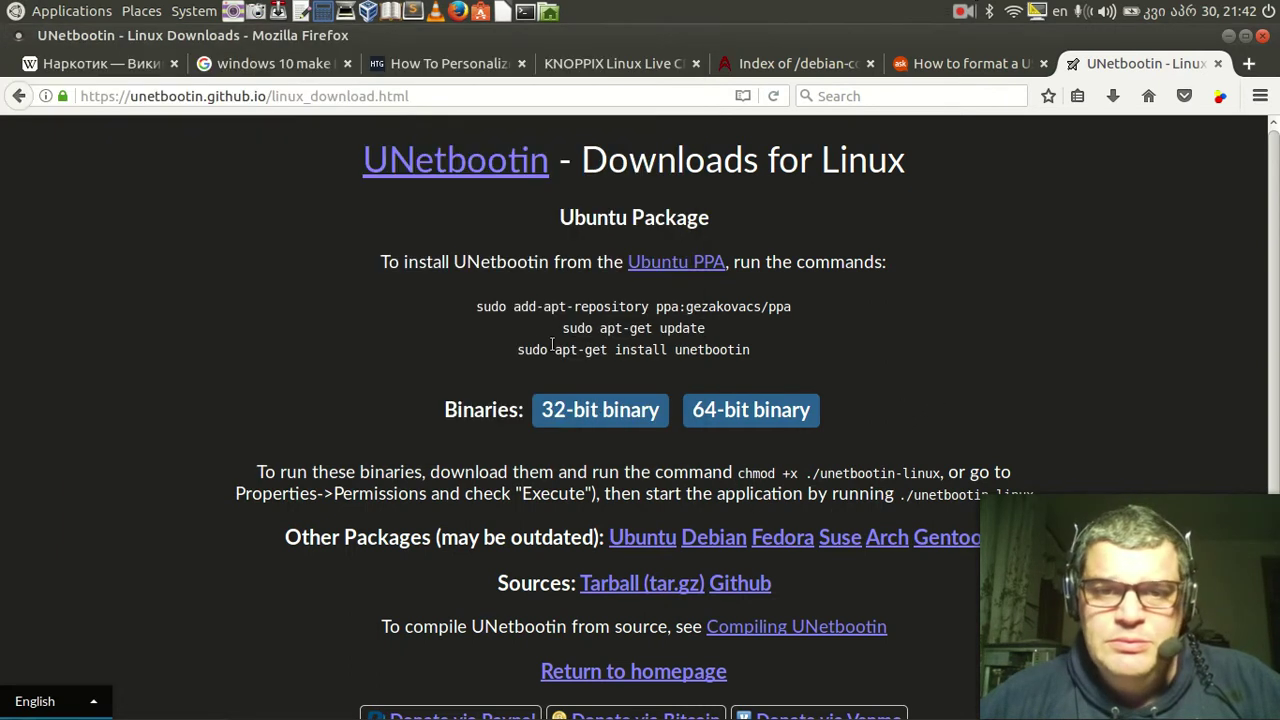
left_click_drag(516, 349, 700, 371)
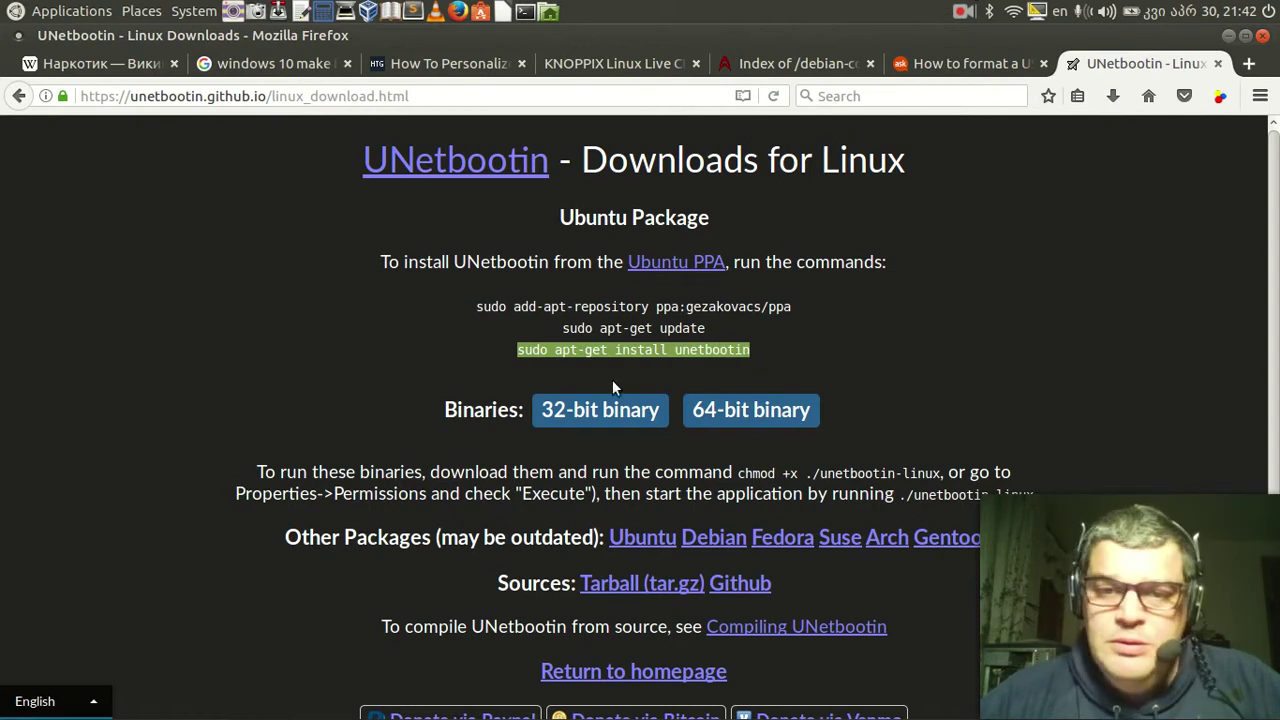
right_click(662, 349)
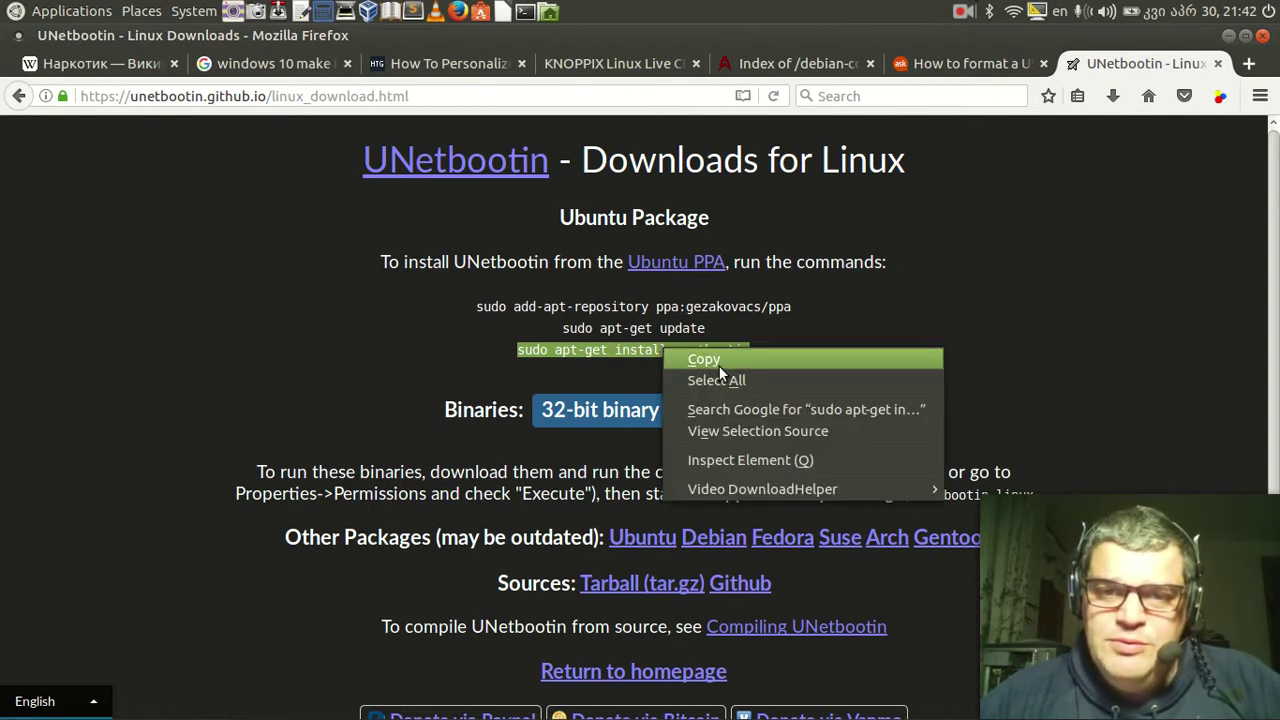
left_click(719, 362)
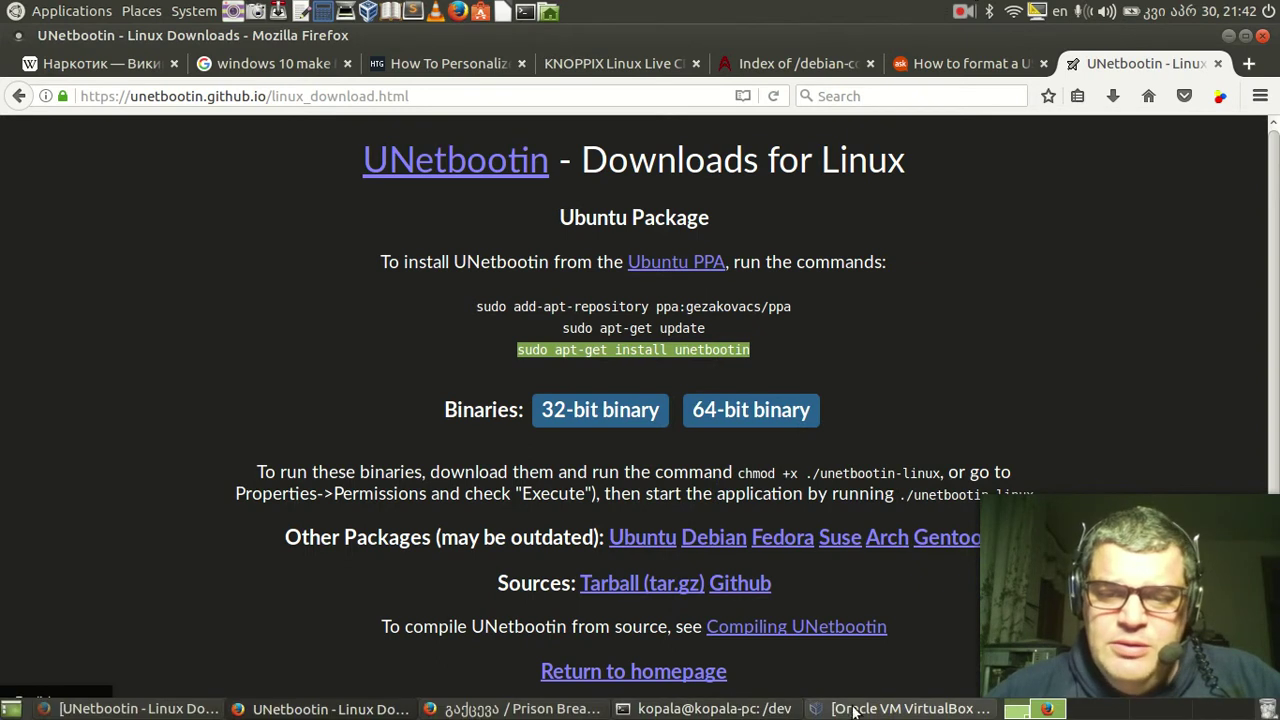
left_click(702, 710)
right_click(225, 443)
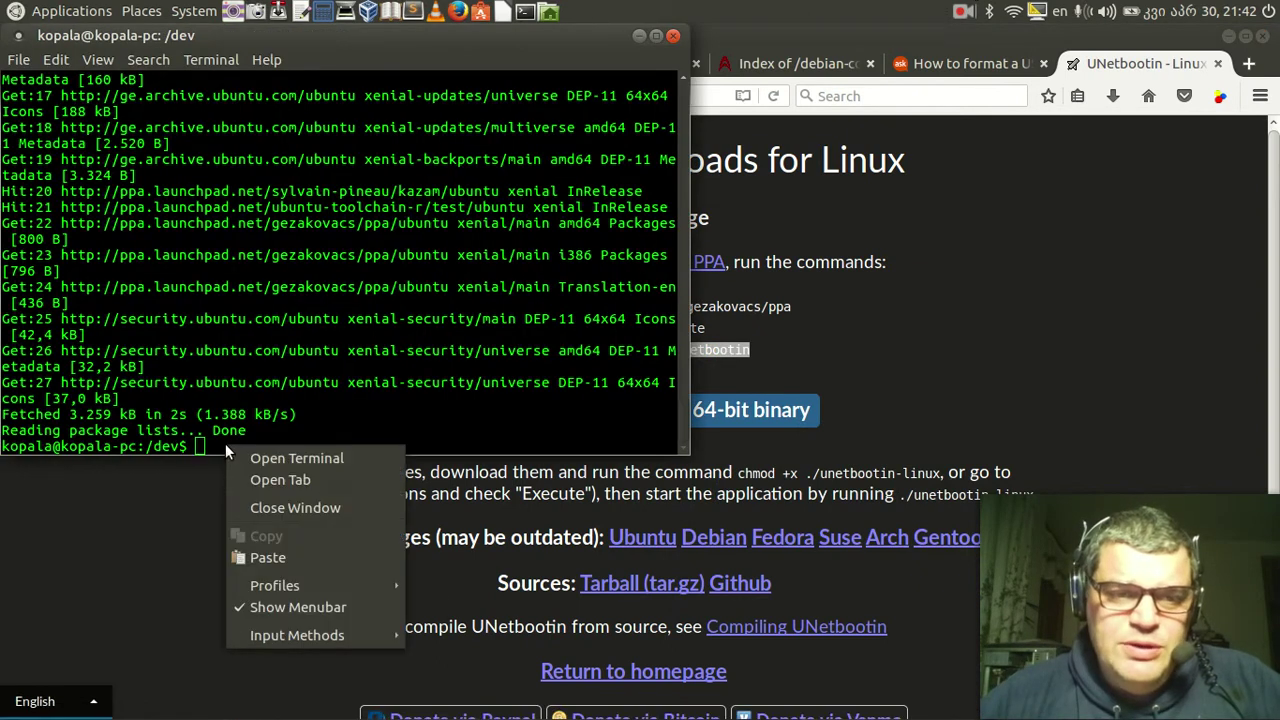
left_click(268, 557)
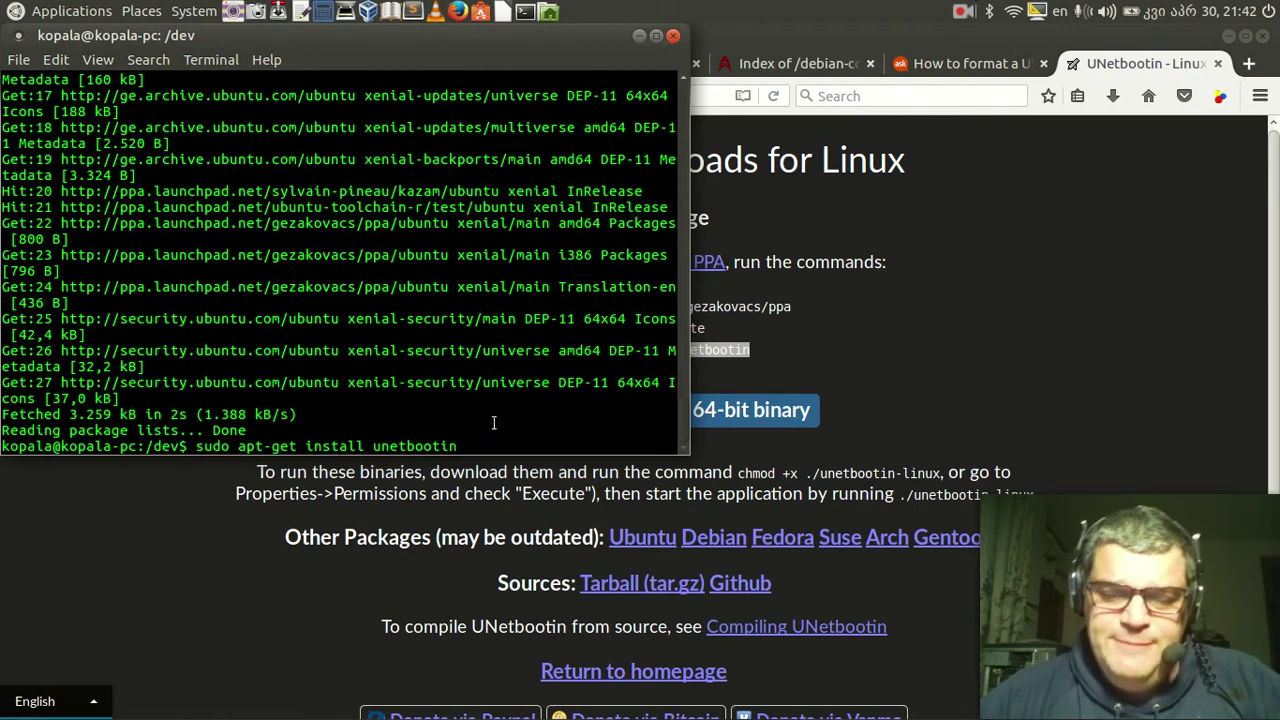
key("Return")
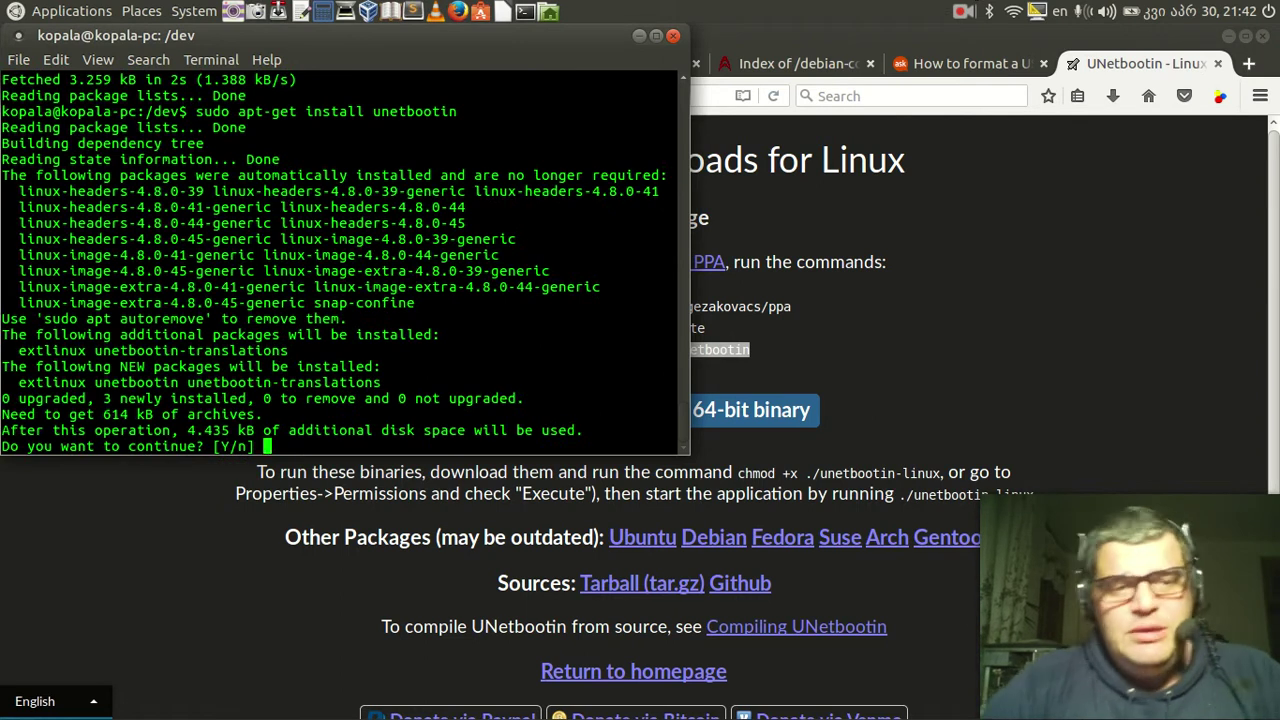
type("Y")
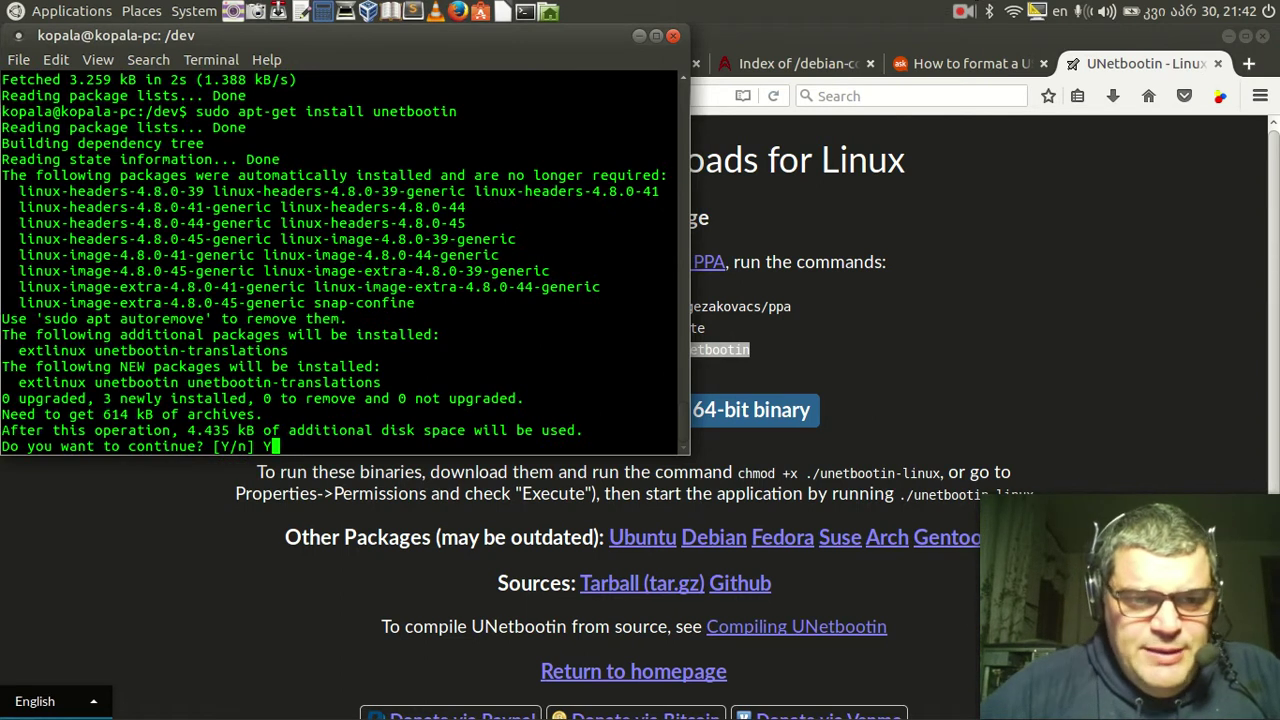
key("Return")
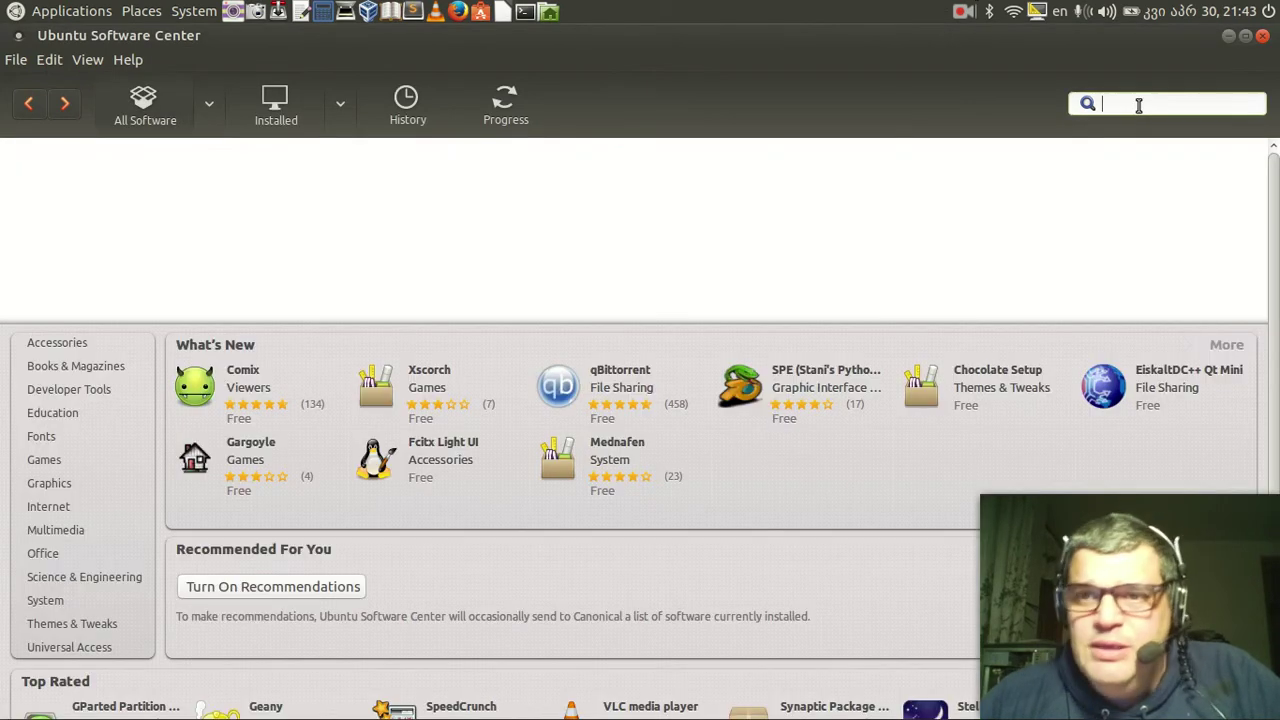
- Search Ubuntu Software Center for "unetboot", select the UNetbootin entry to check it, and close the Software Center
type("unetboot")
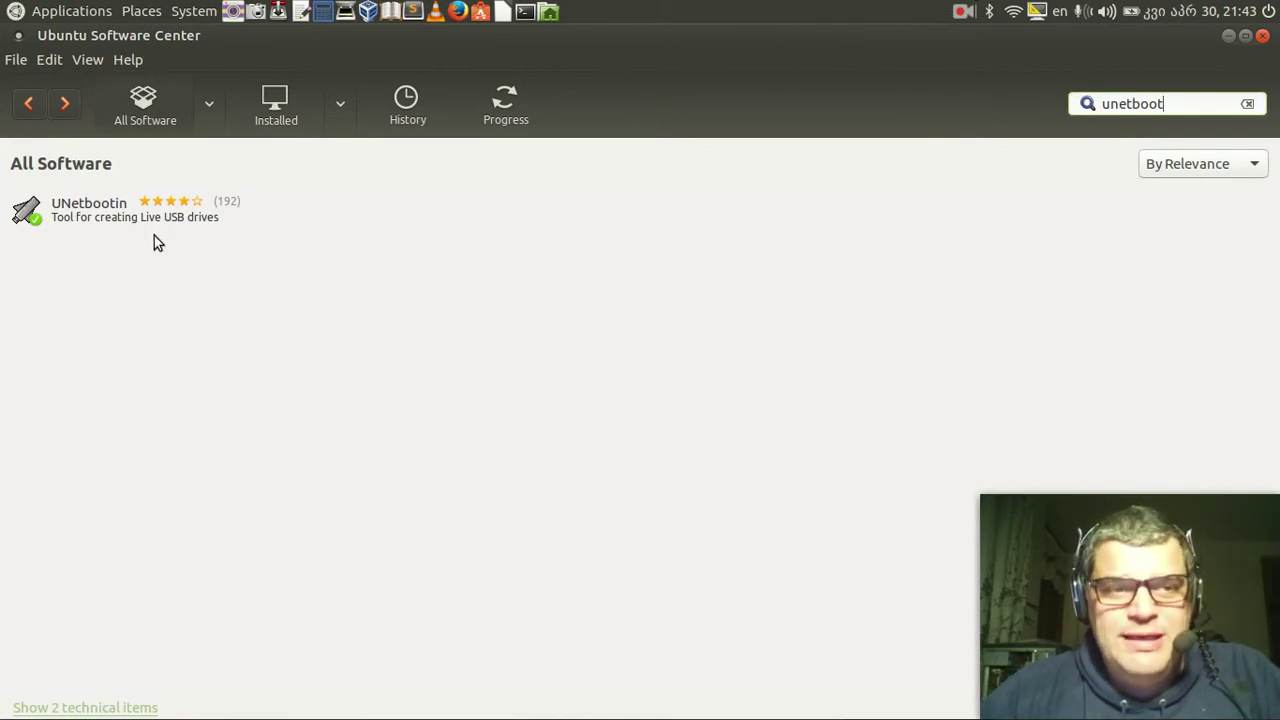
left_click(108, 213)
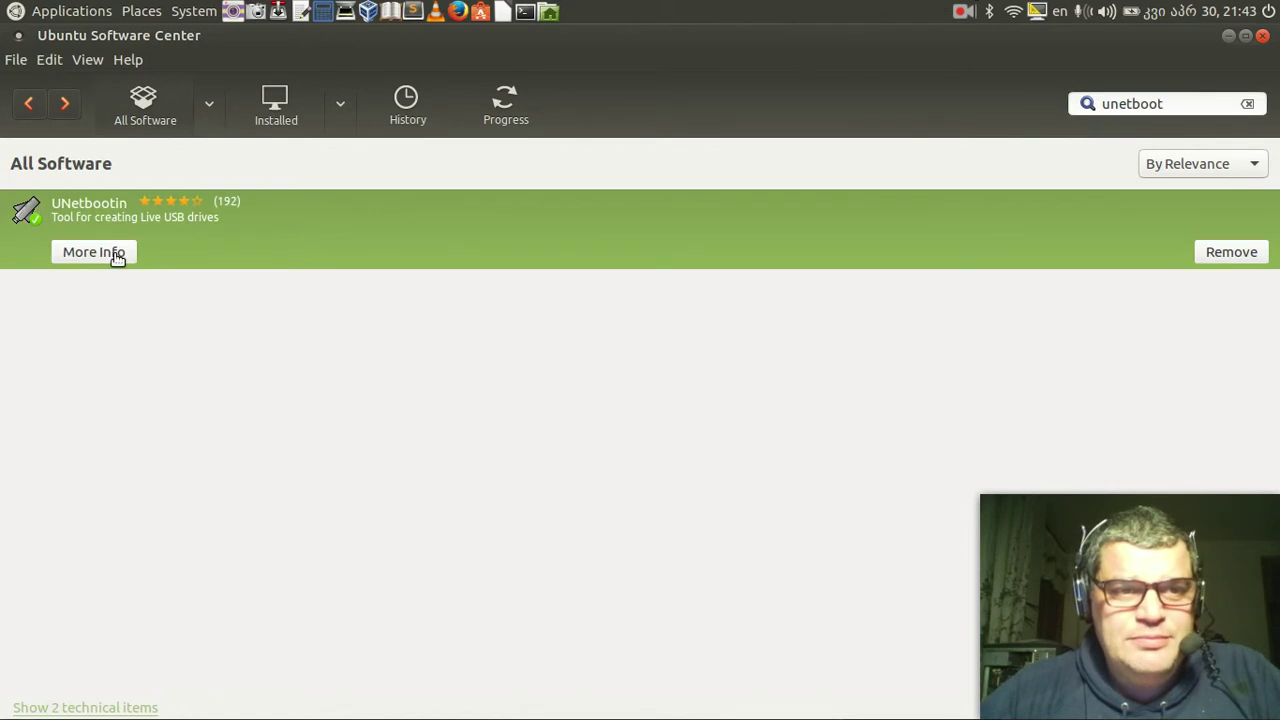
left_click(1262, 36)
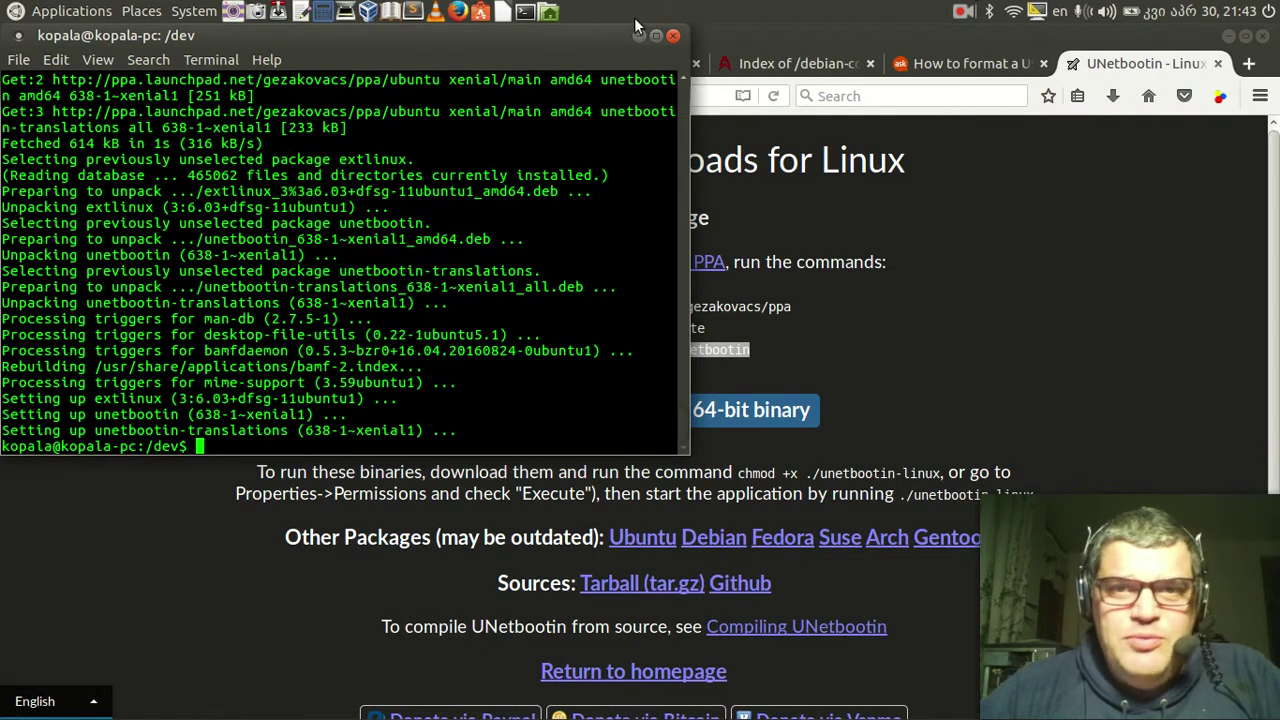
- Clear the desktop by closing the terminal and minimizing Firefox, and select the 4,1 GB Volume USB drive
left_click(673, 36)
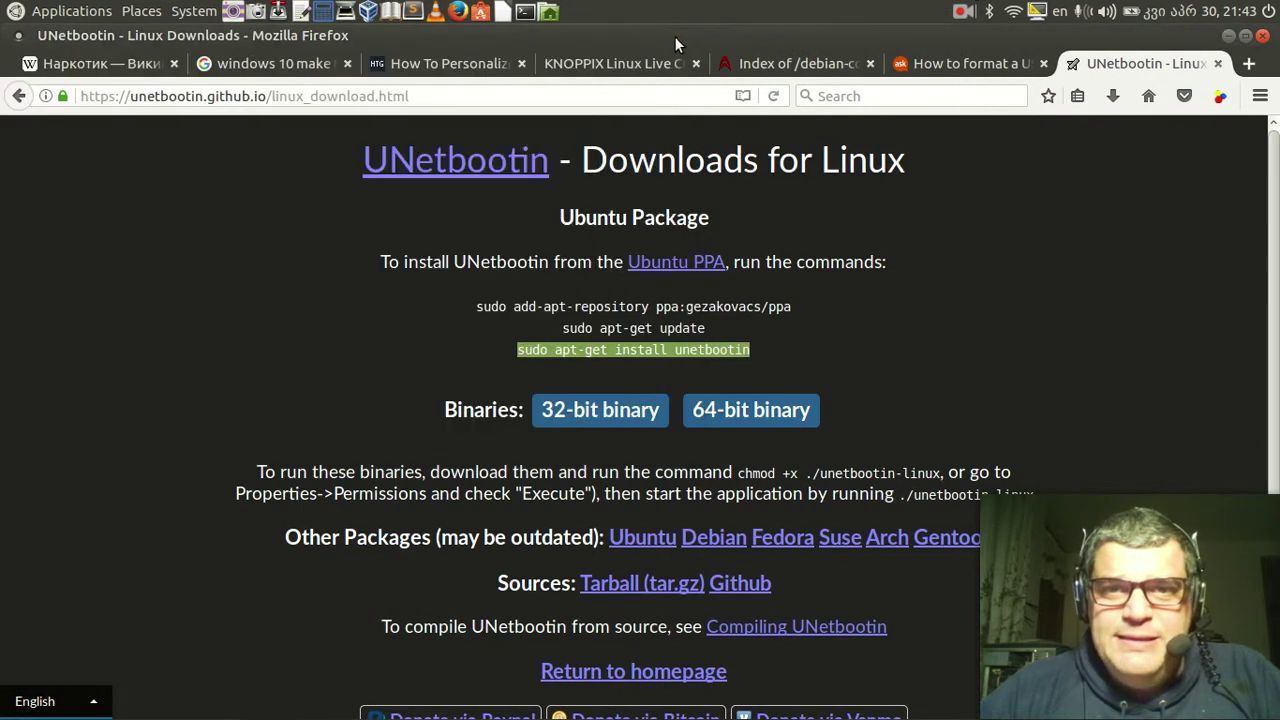
left_click(1230, 36)
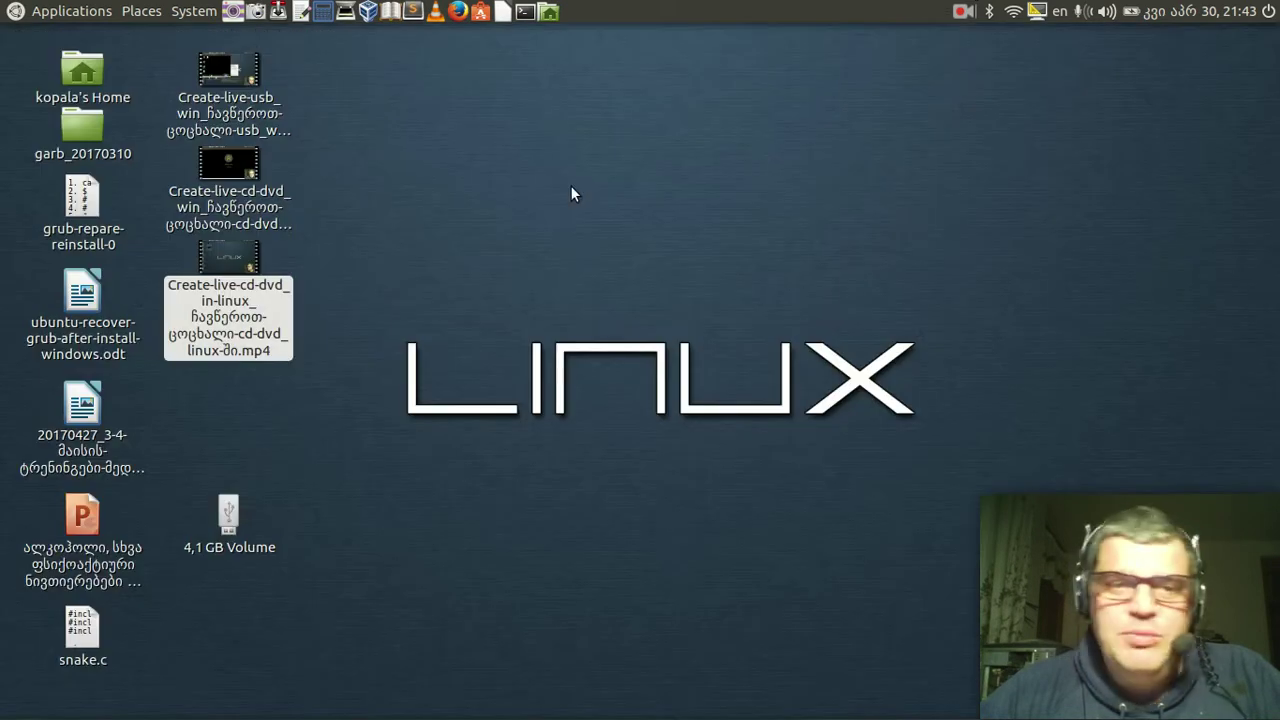
left_click_drag(183, 457, 325, 540)
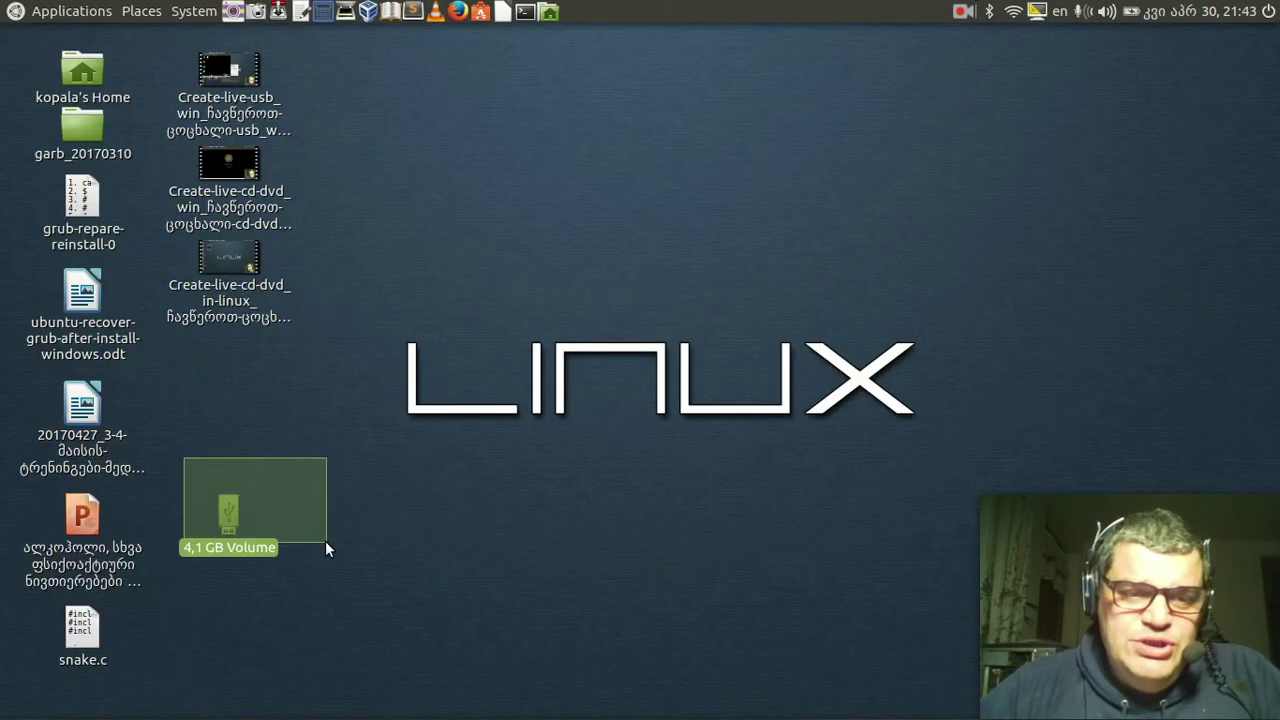
- Launch UNetbootin from the installed applications and authorize it with the administrator password
left_click(68, 14)
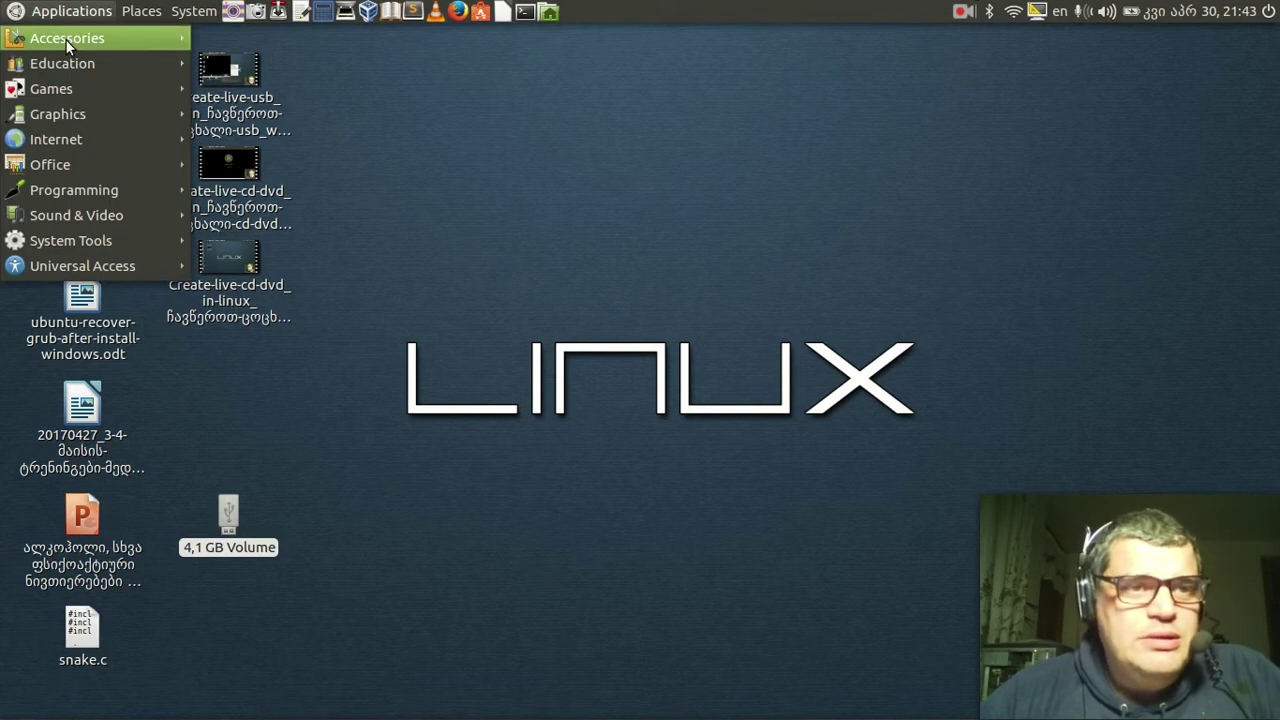
mouse_move(66, 40)
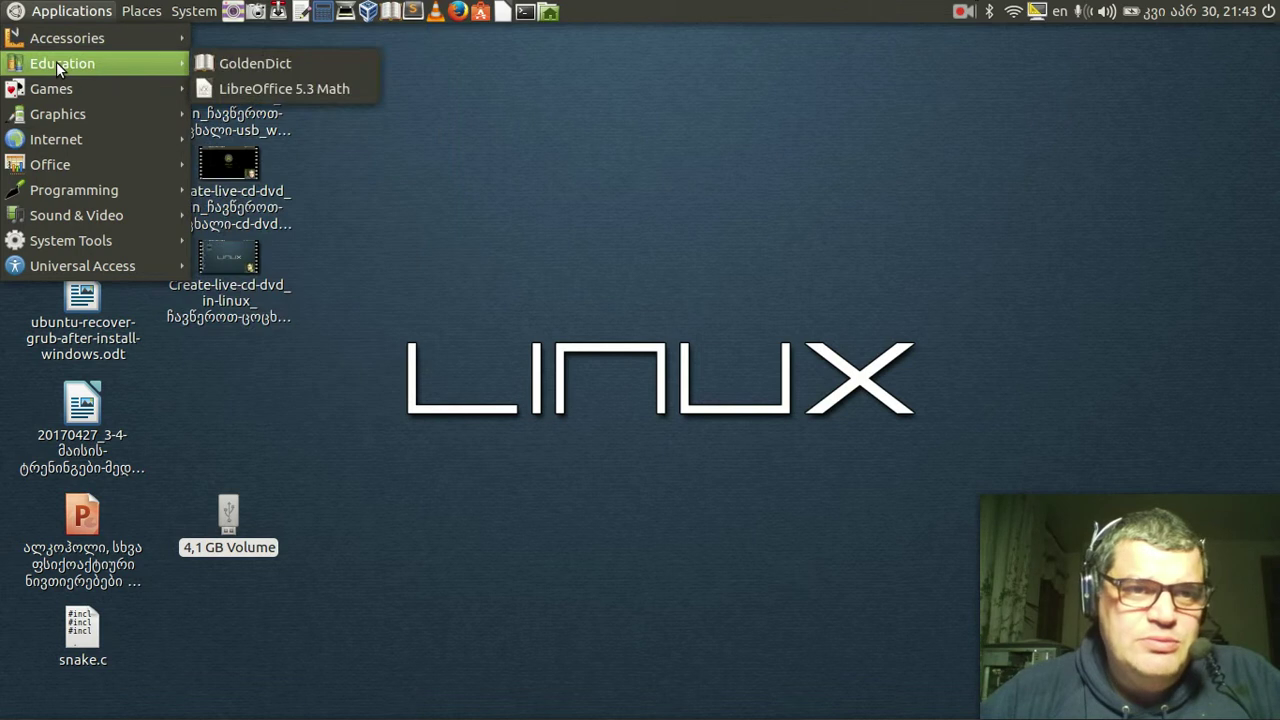
mouse_move(52, 89)
mouse_move(52, 116)
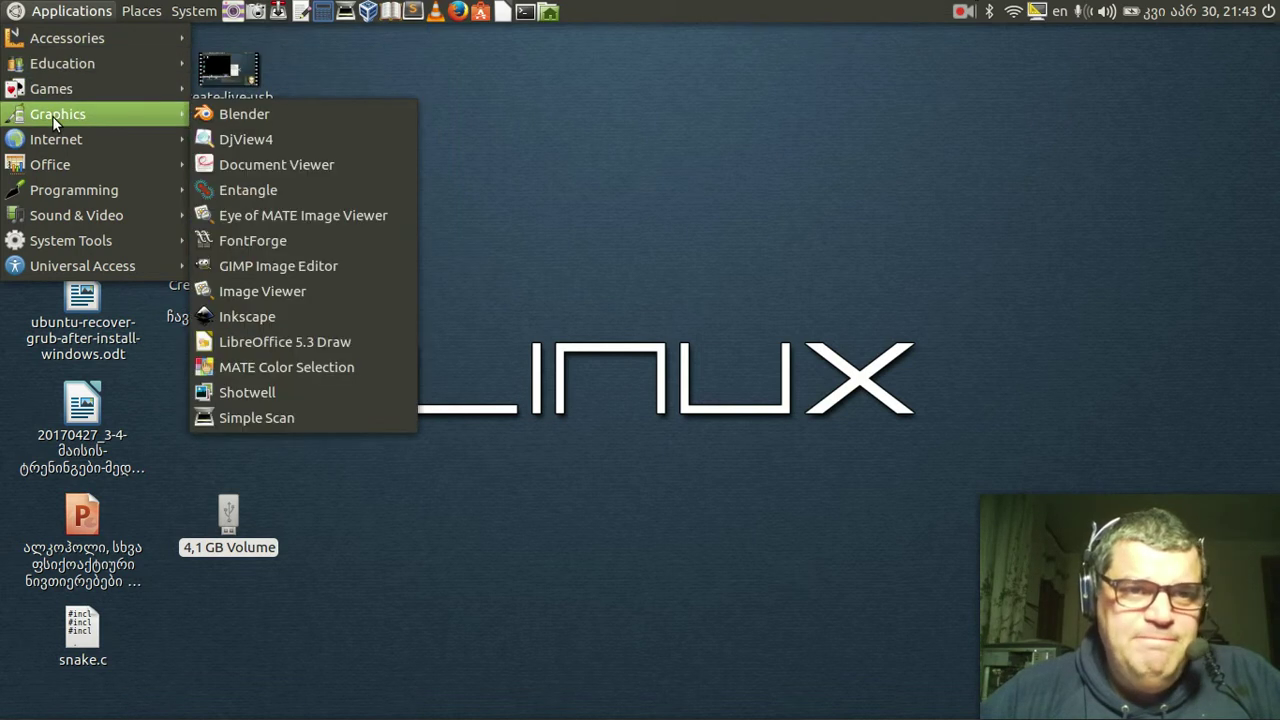
mouse_move(67, 240)
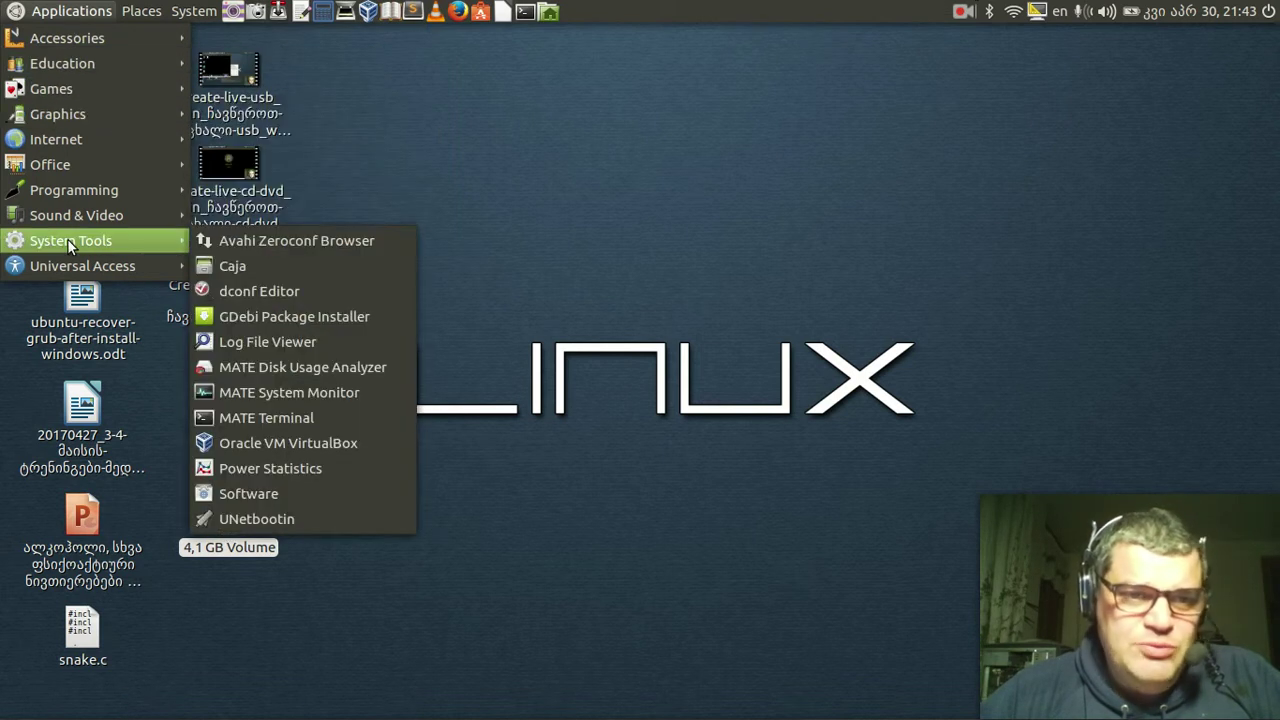
left_click(280, 521)
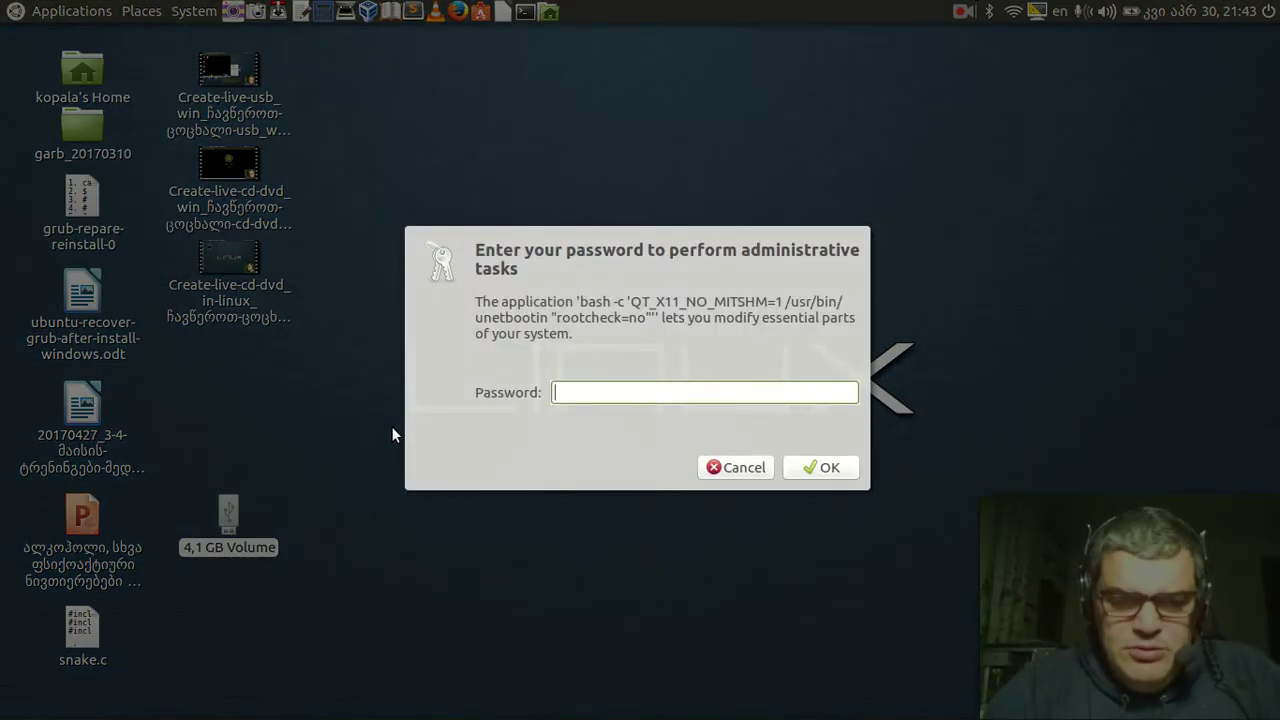
type("•••••••")
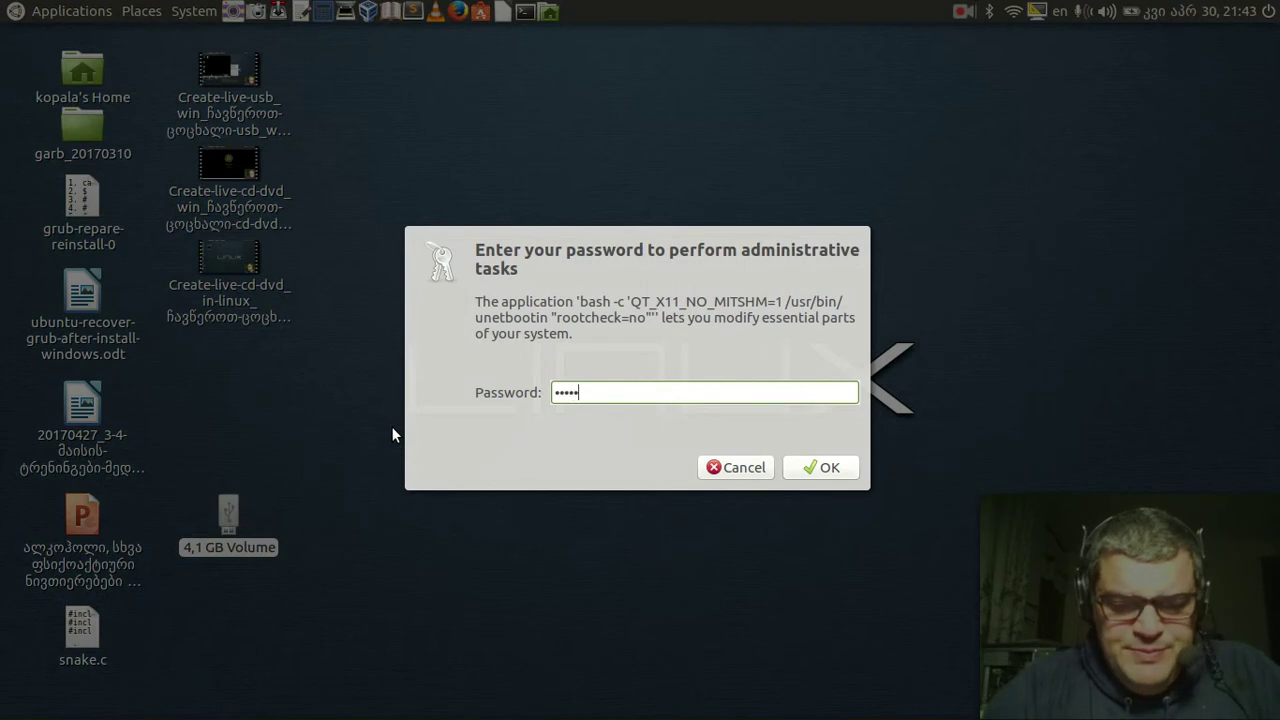
type("•")
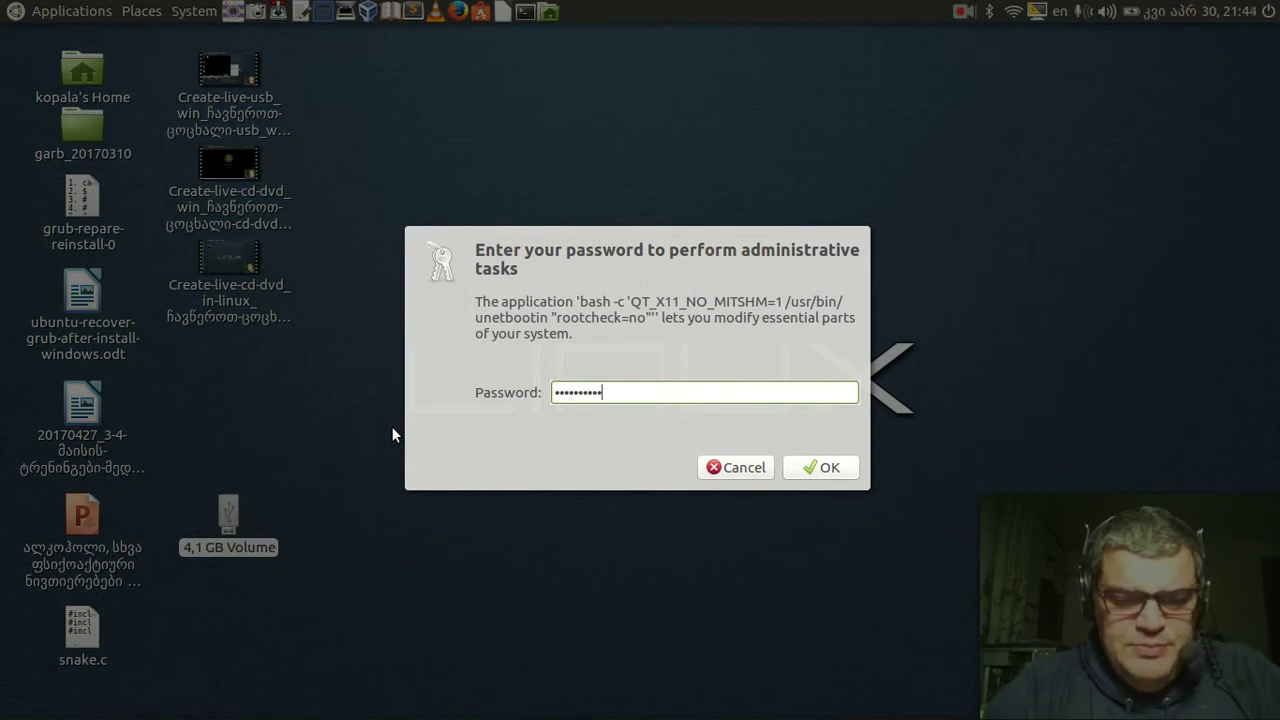
key("Return")
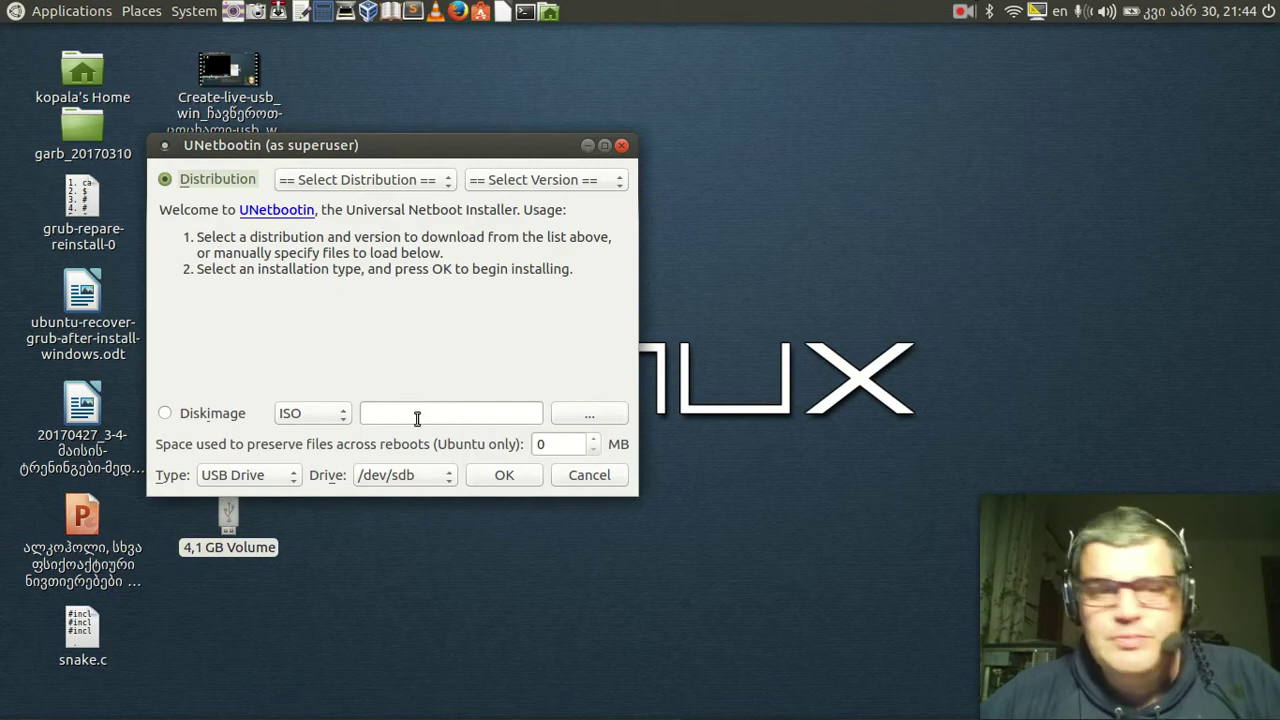
- Choose Debian as the distribution to download, with Stable_NetInstall as its version
left_click_drag(462, 147, 637, 110)
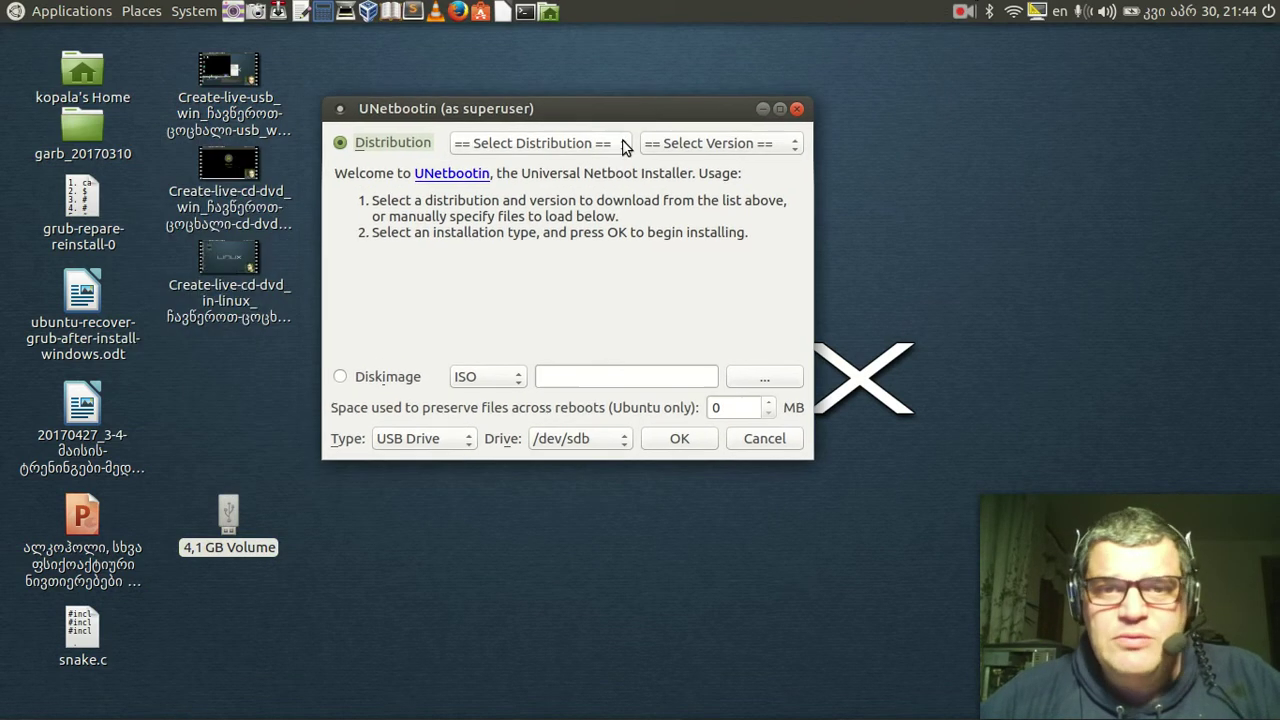
left_click(626, 146)
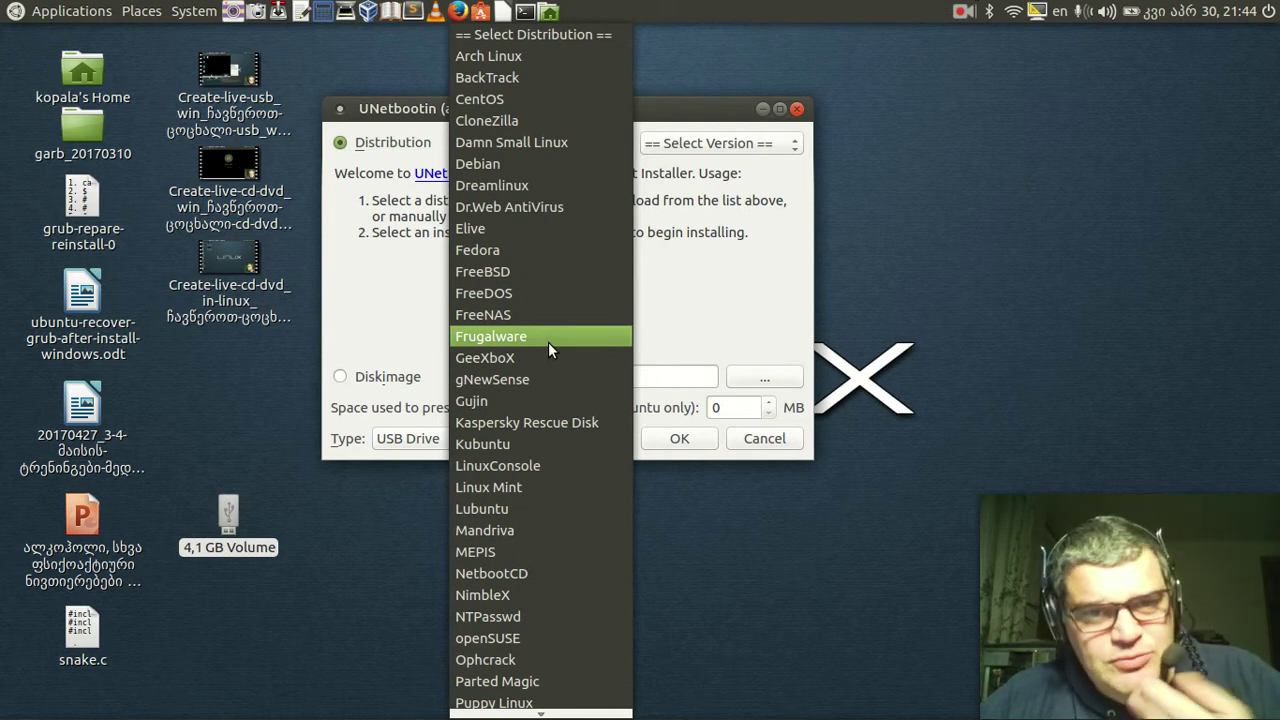
left_click(485, 164)
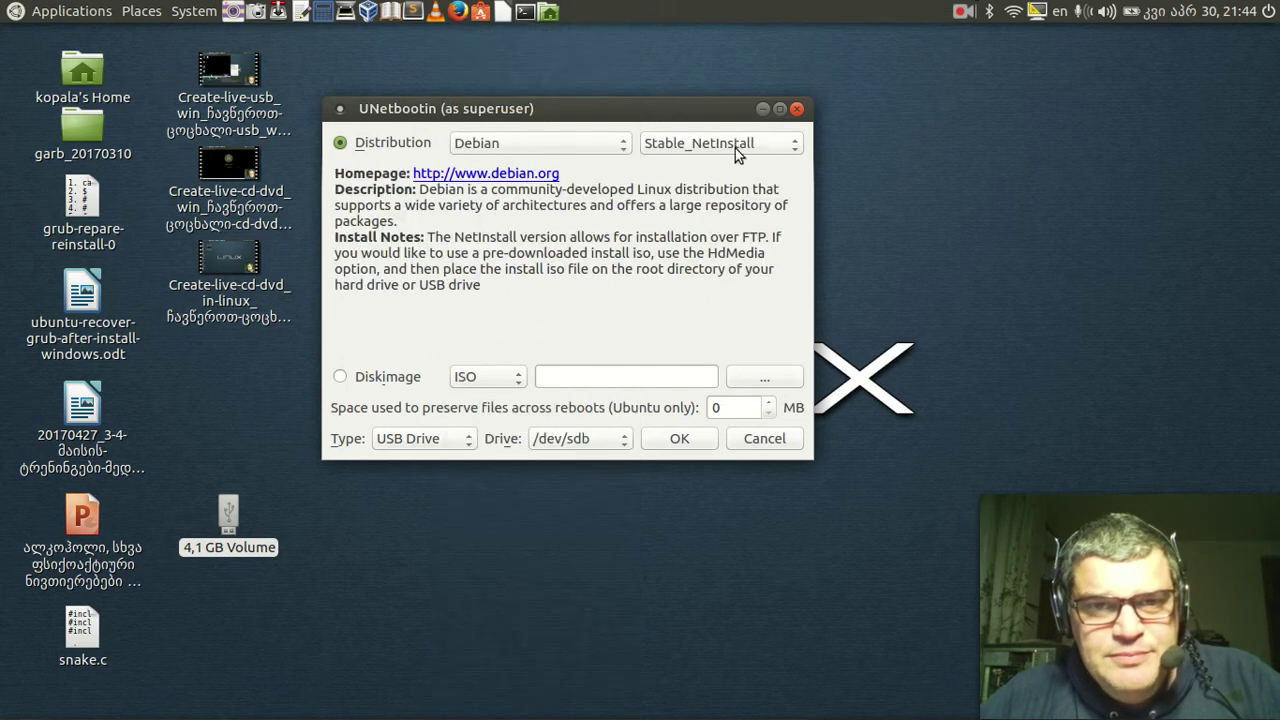
left_click(794, 144)
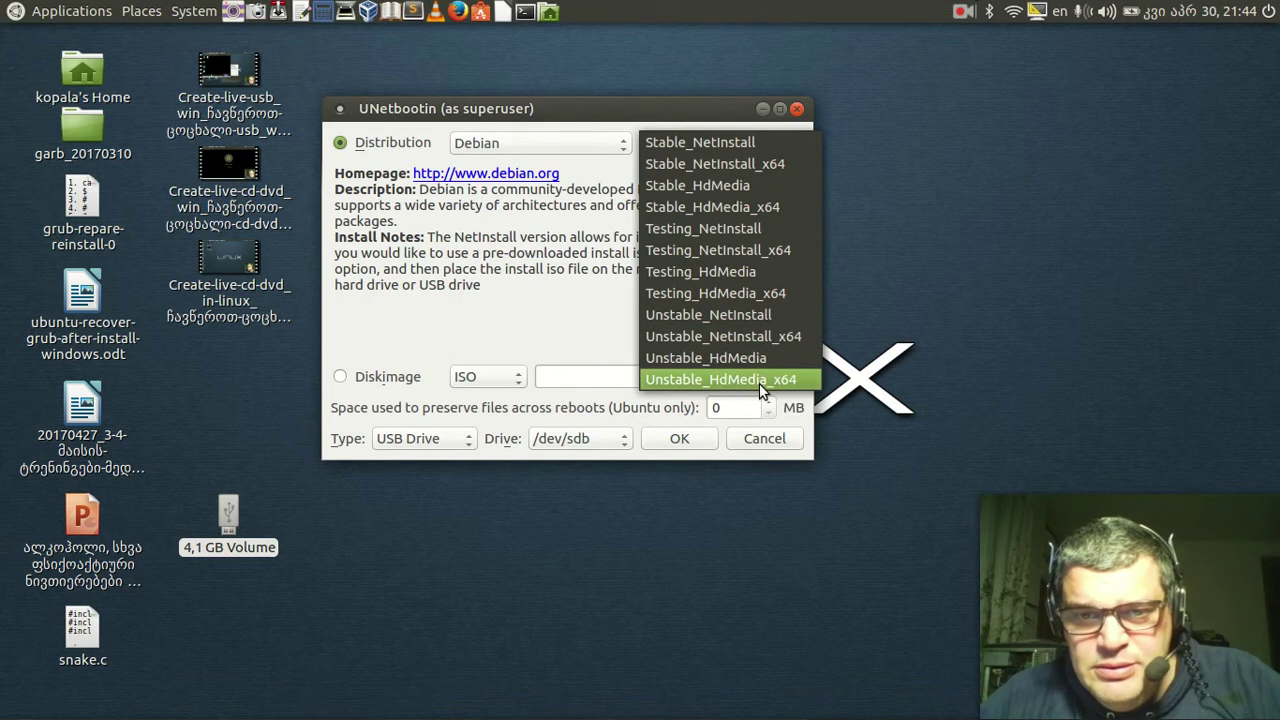
left_click(713, 145)
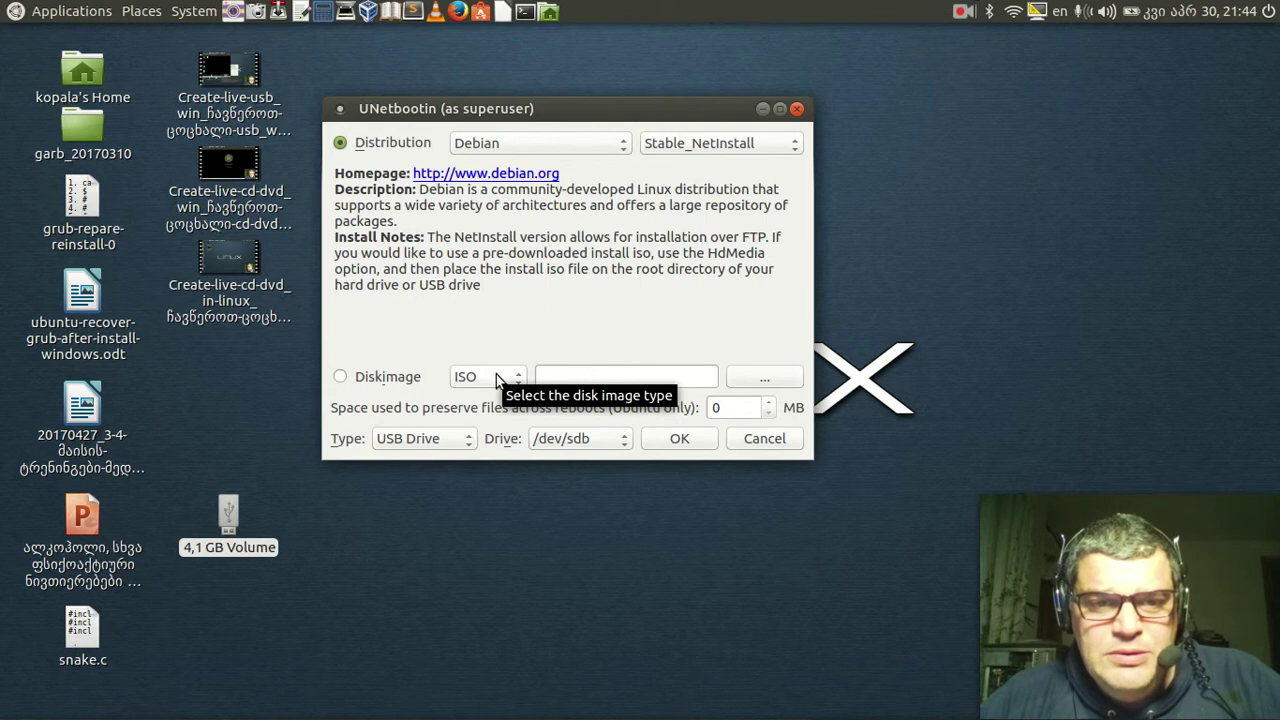
- Switch the source to Diskimage and load debian-live-8.7.1-i386-cinnamon-desktop.iso from the Downloads folder in the regular user's home
left_click(340, 379)
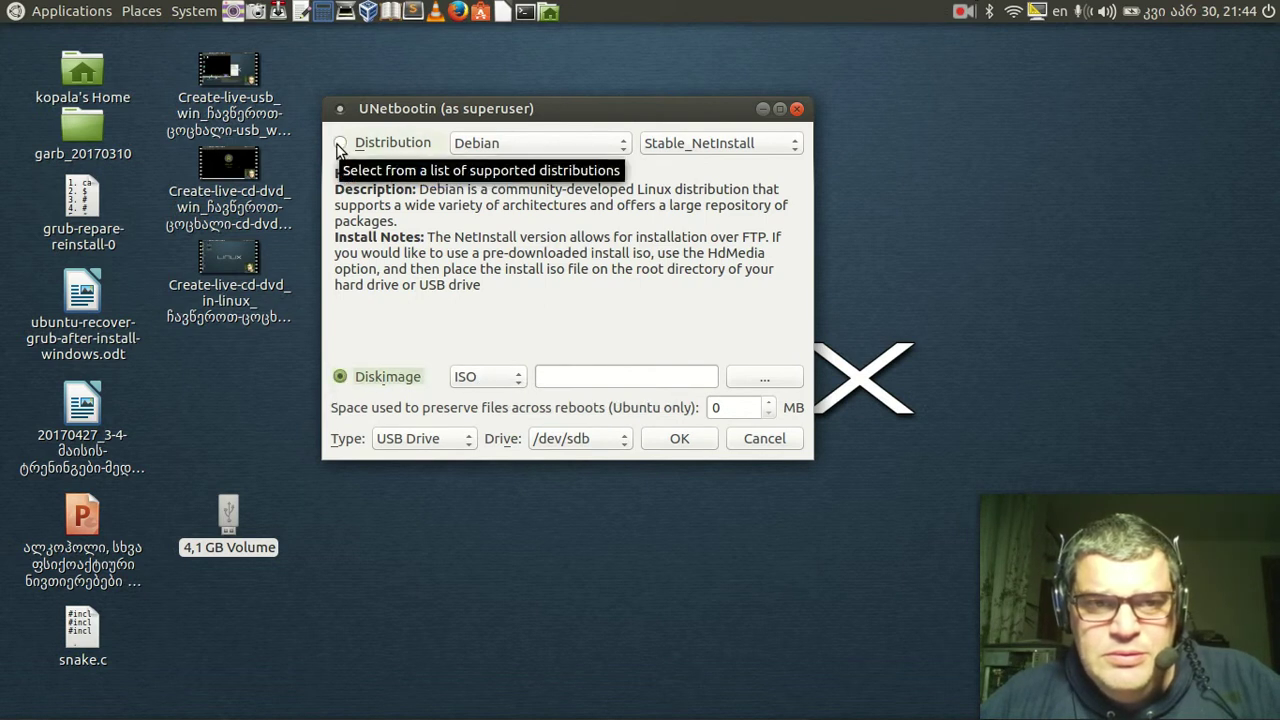
left_click(764, 377)
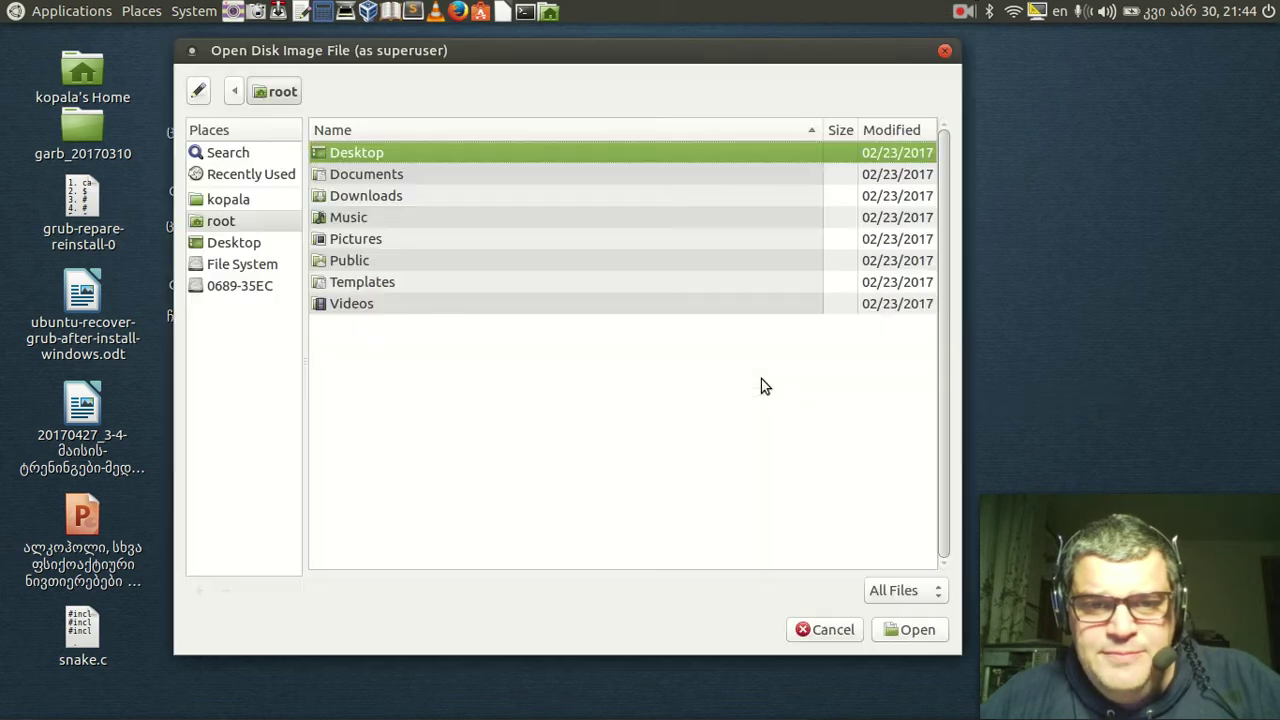
double_click(345, 197)
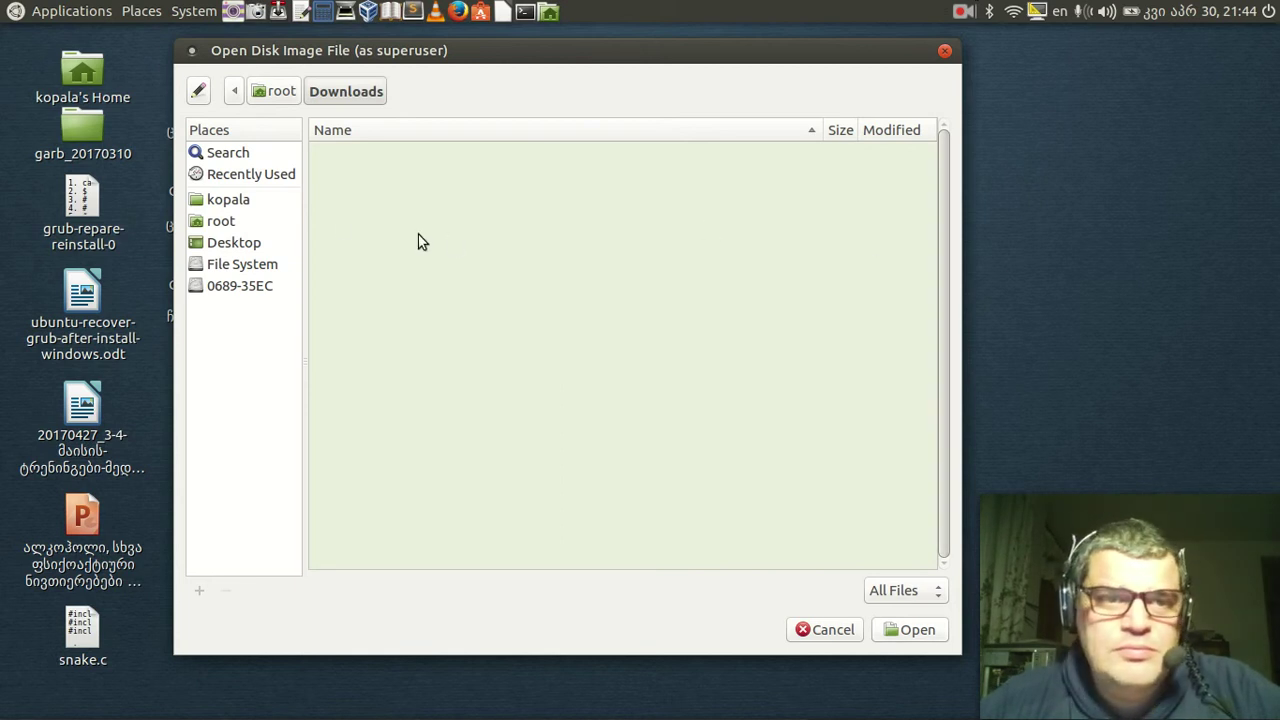
left_click(213, 200)
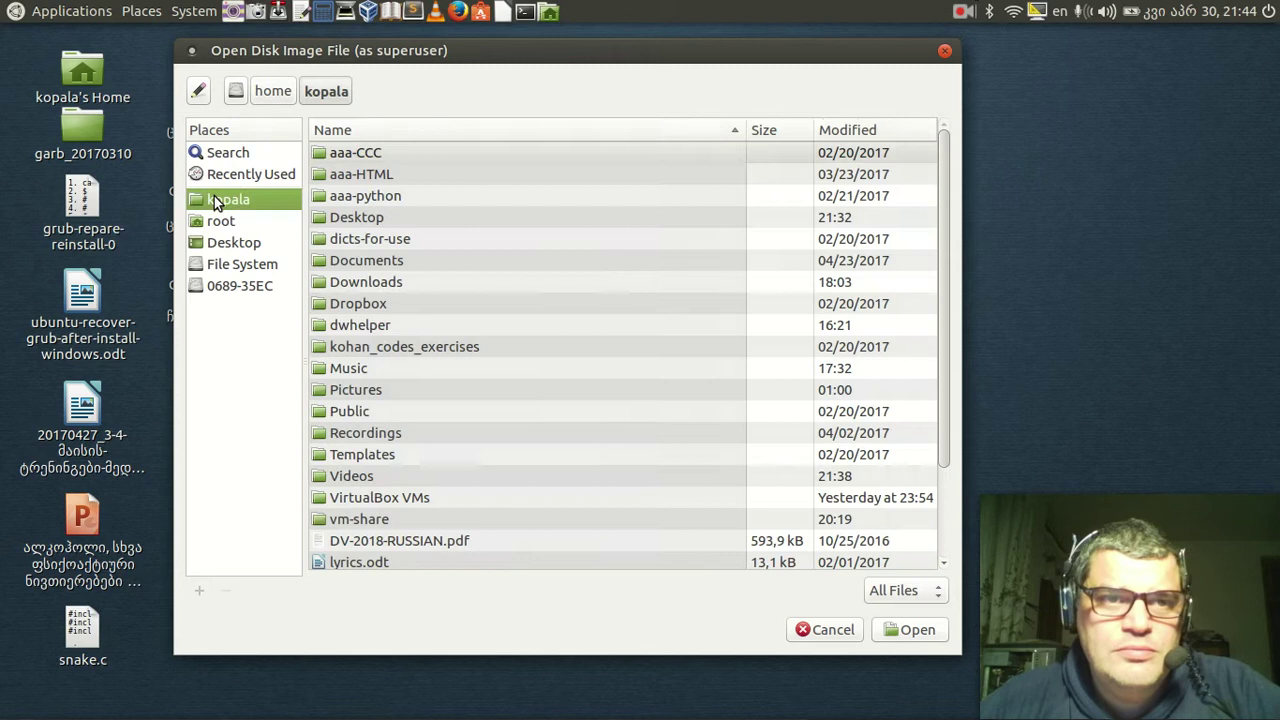
double_click(360, 283)
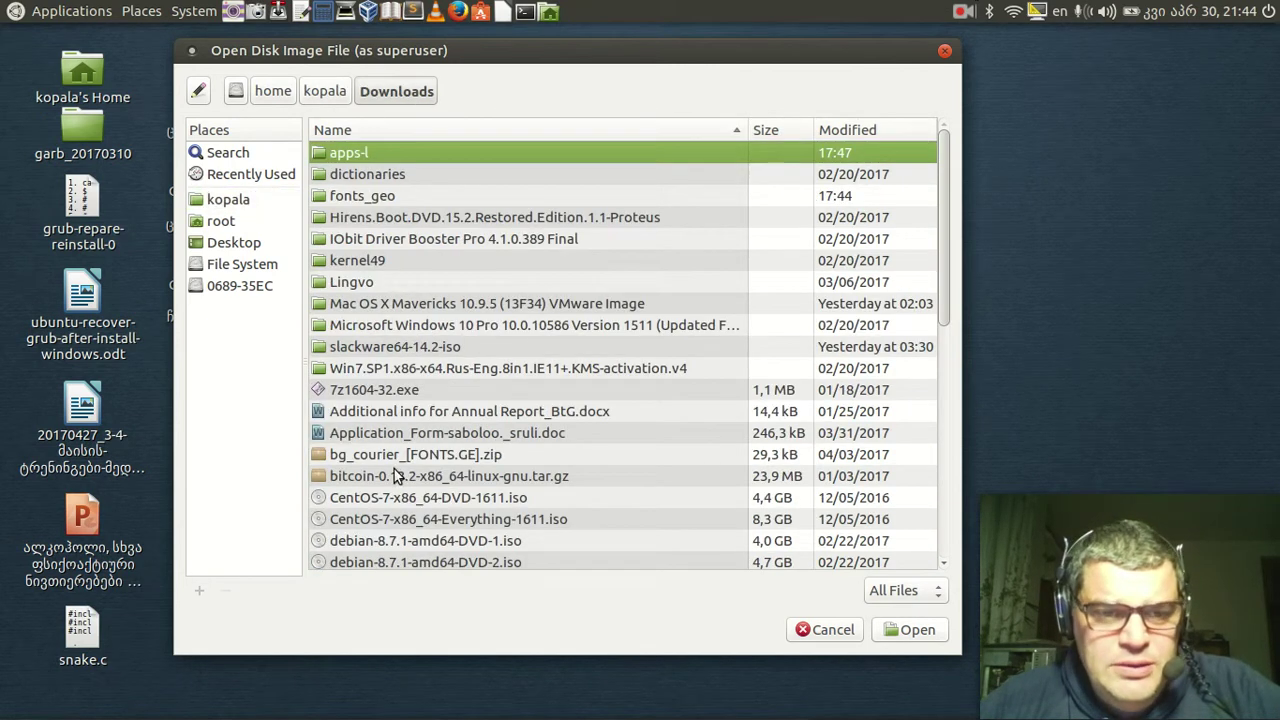
scroll(400, 476, "down", 5)
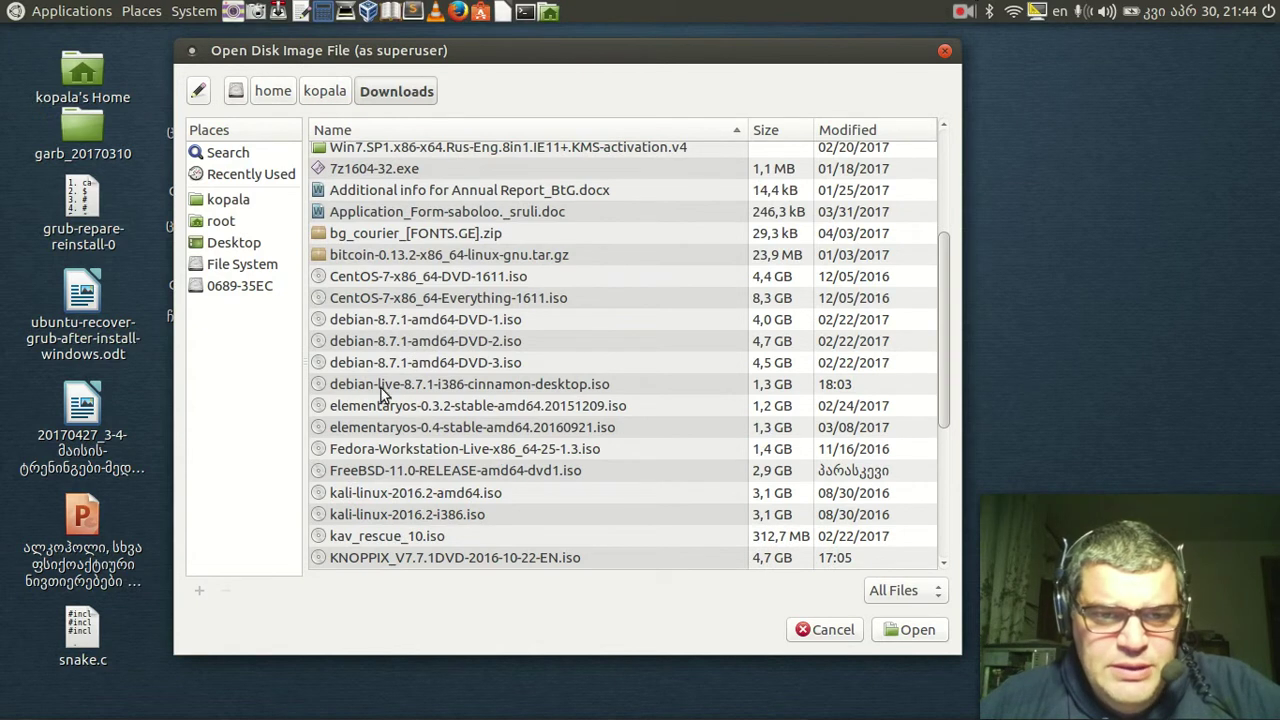
left_click(455, 388)
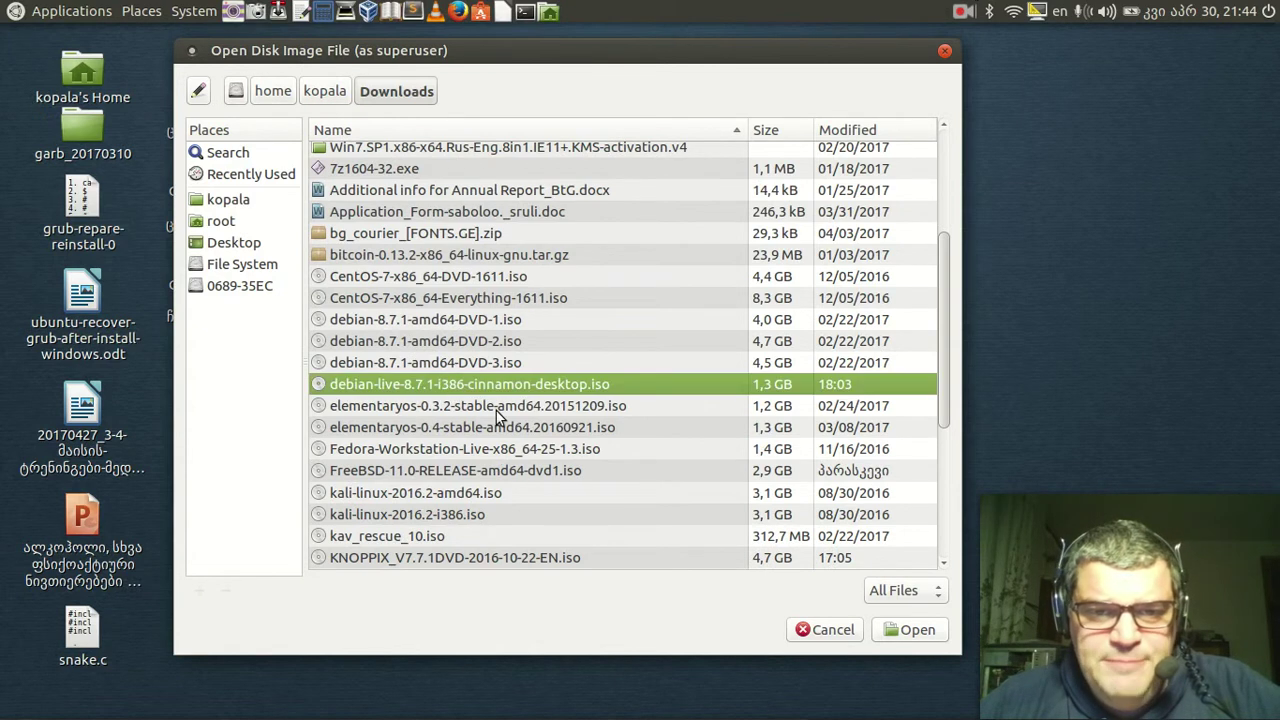
left_click(917, 630)
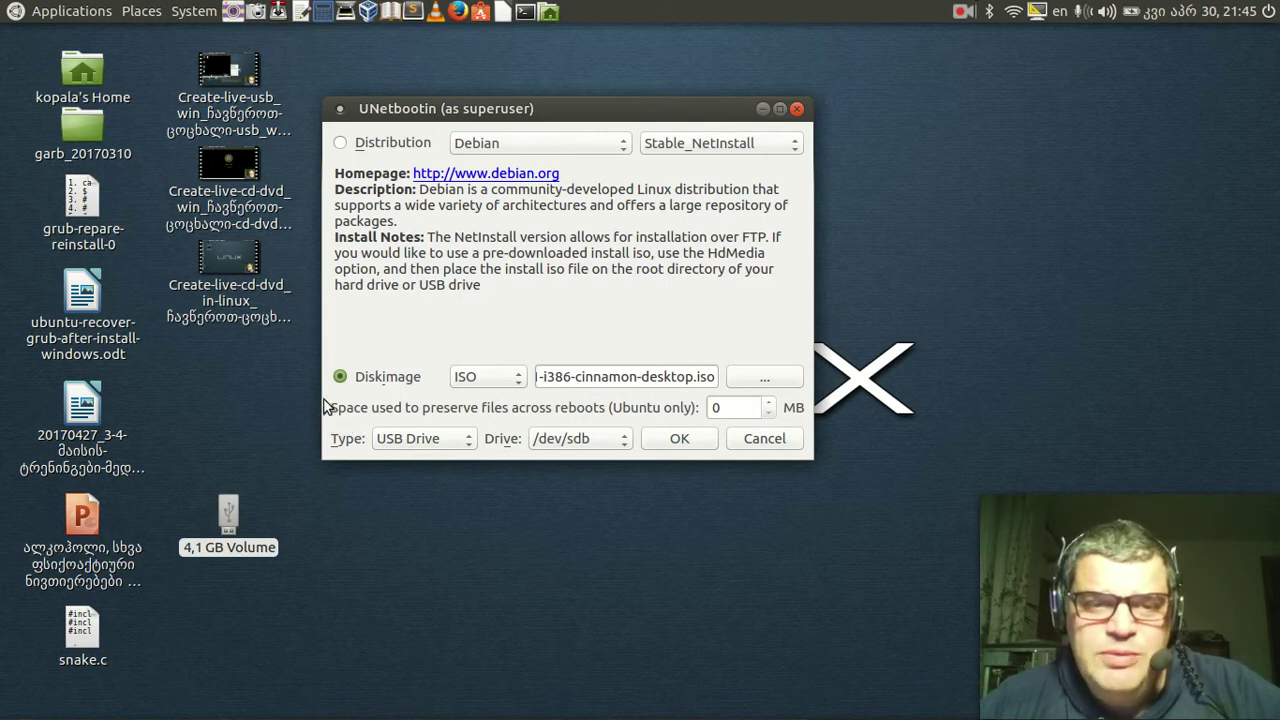
- Set the space preserved across reboots to 500 MB and start the installation to the USB drive /dev/sdb
left_click(771, 402)
scroll(771, 403, "down", 1)
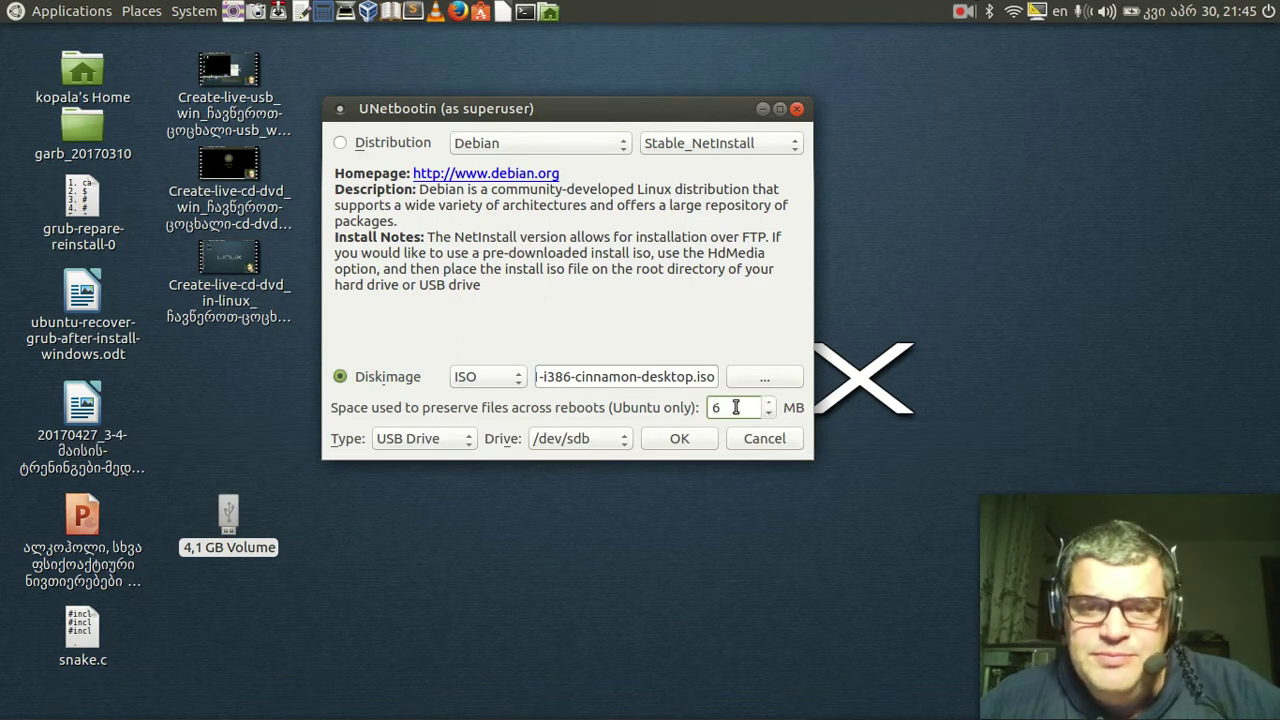
type("500")
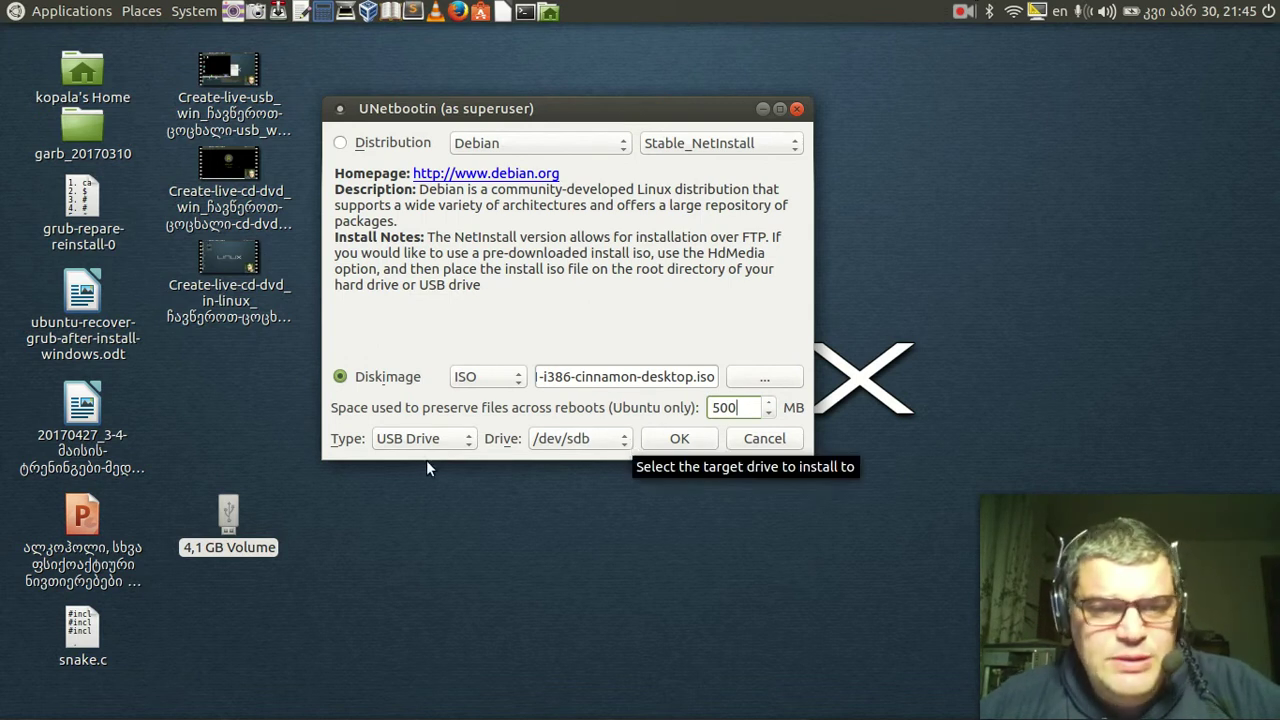
left_click(680, 440)
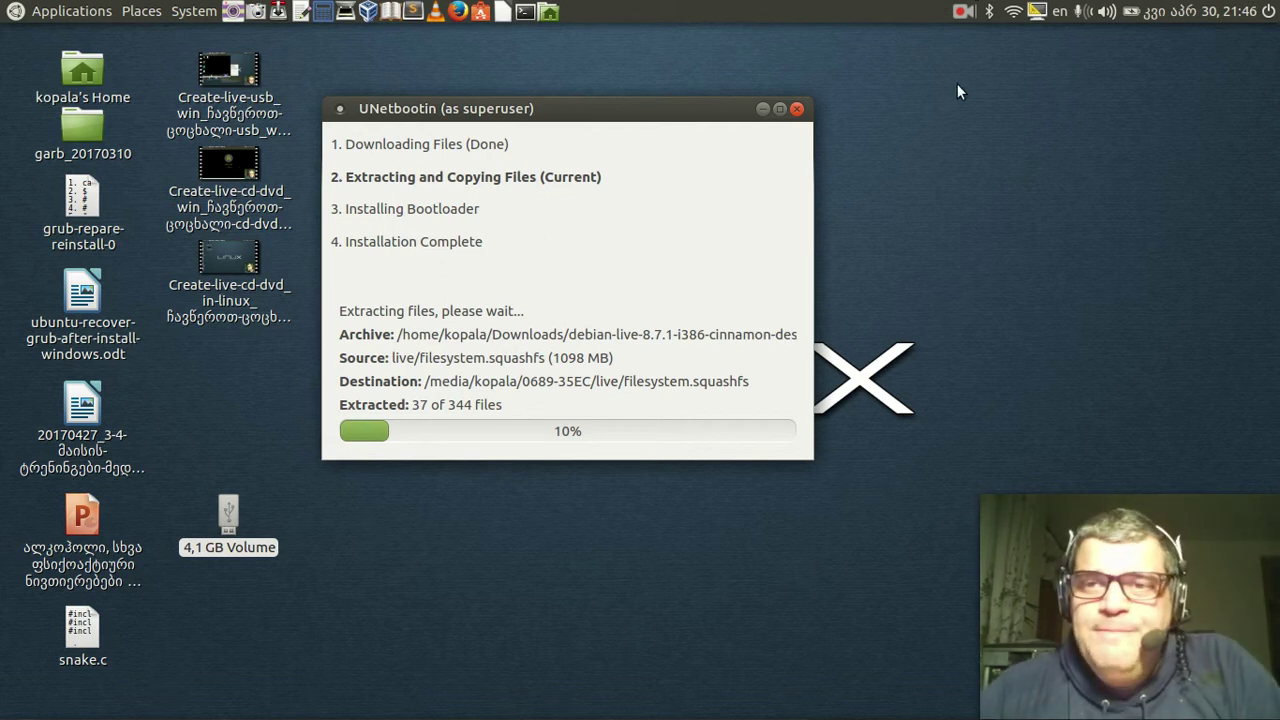
left_click(961, 12)
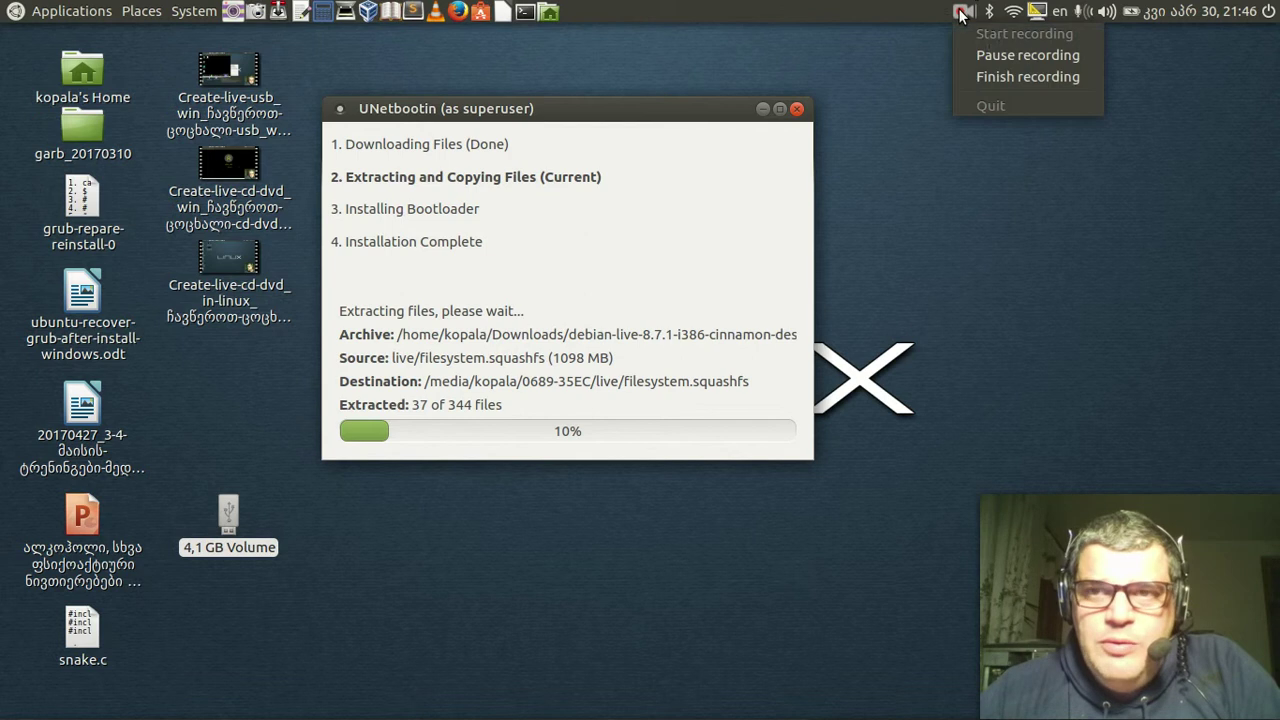
left_click(994, 55)
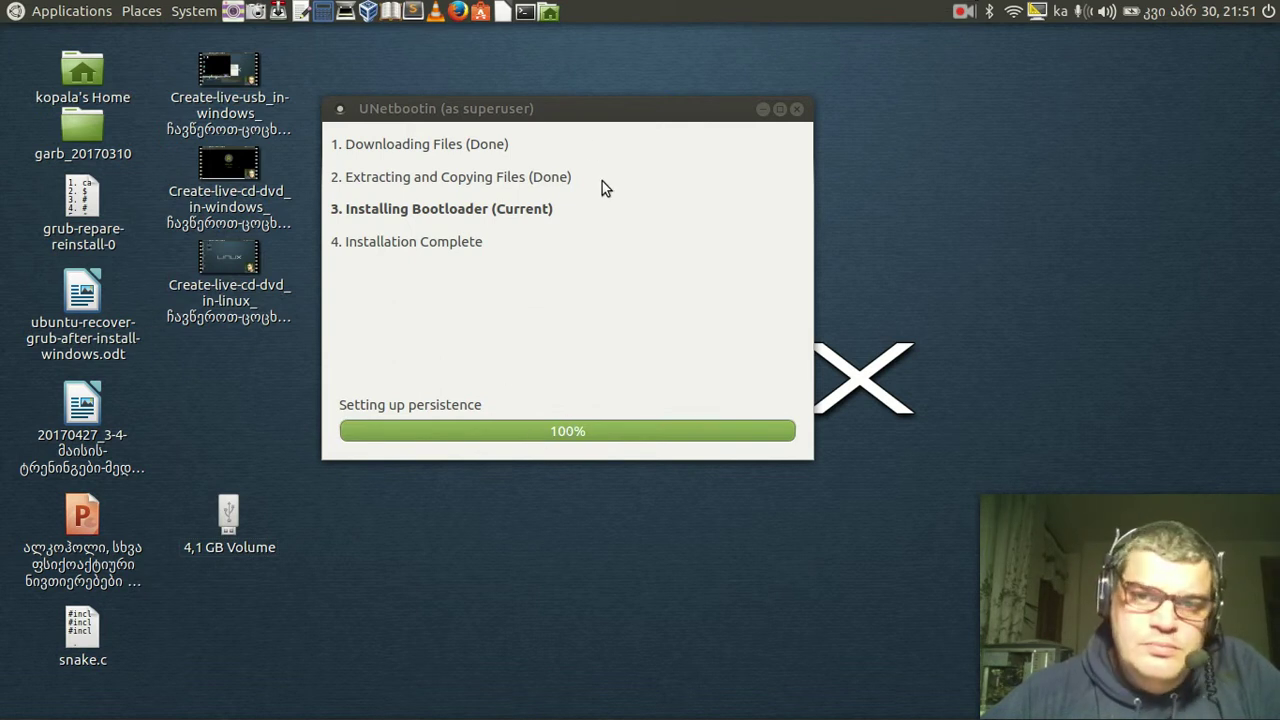
left_click_drag(583, 117, 688, 69)
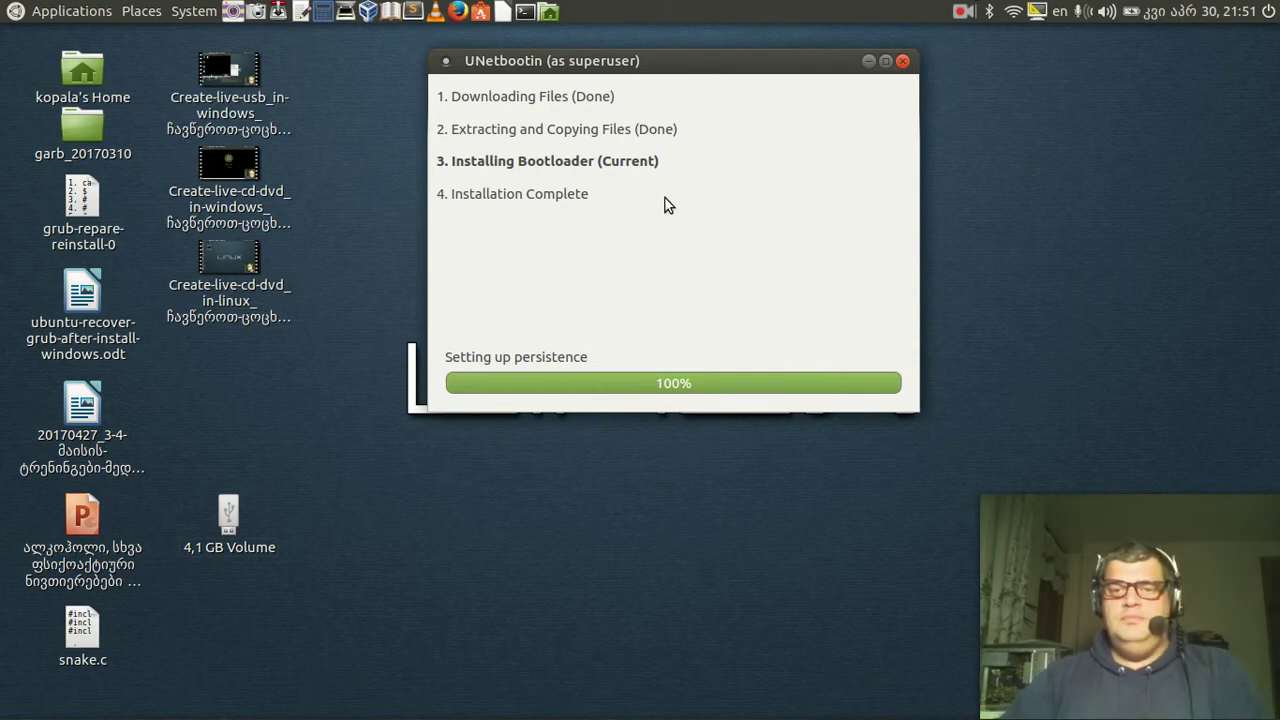
left_click(962, 12)
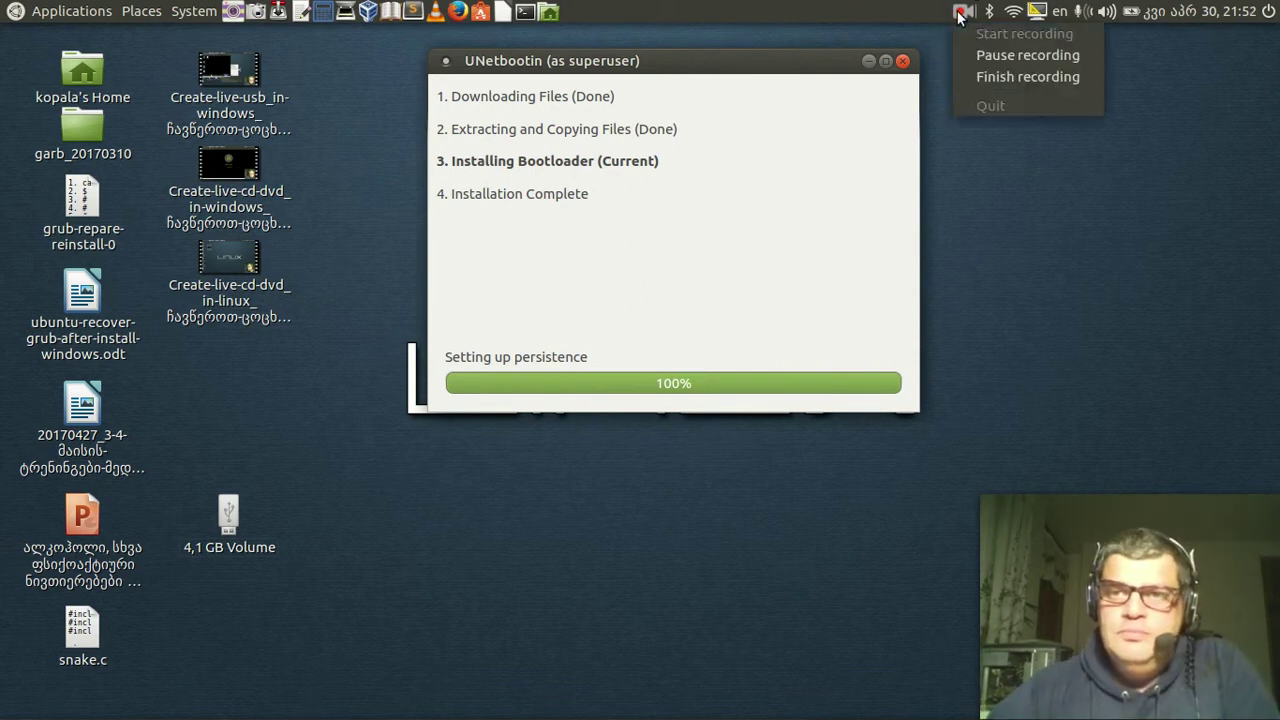
left_click(1020, 55)
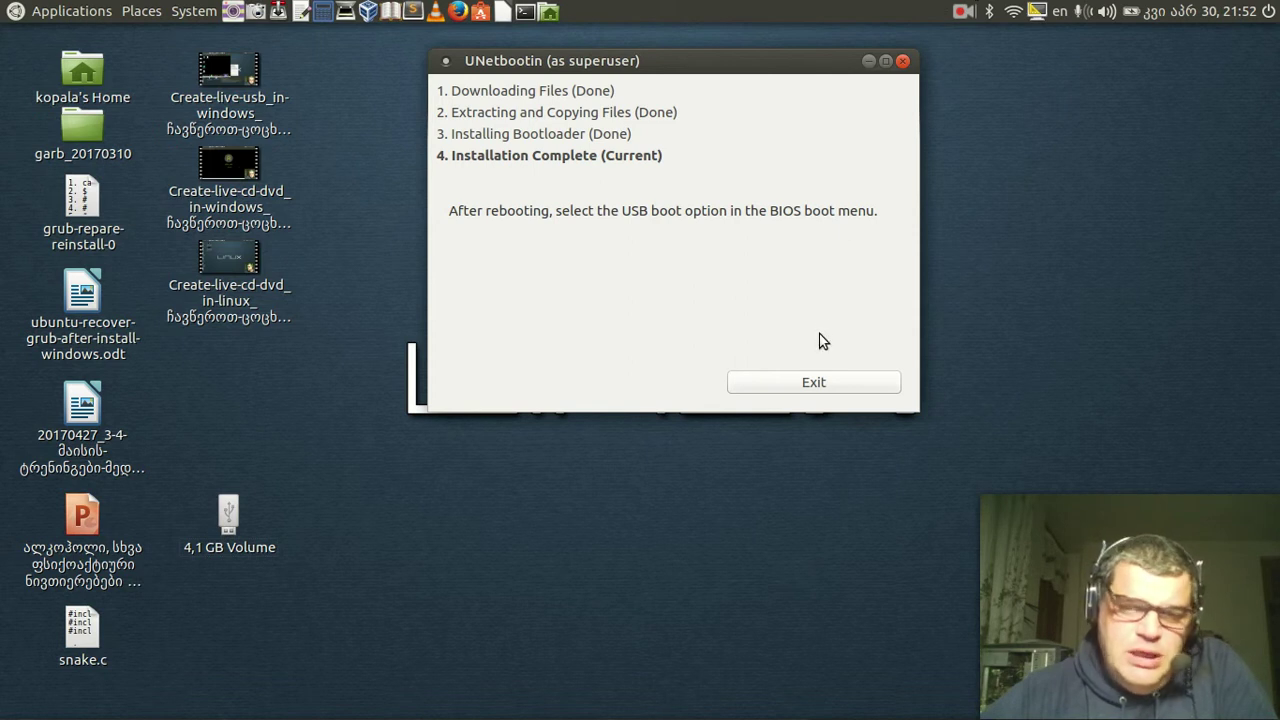
- Exit UNetbootin, inspect the files written to the 4,1 GB Volume in a maximized file window, and close it
left_click(827, 382)
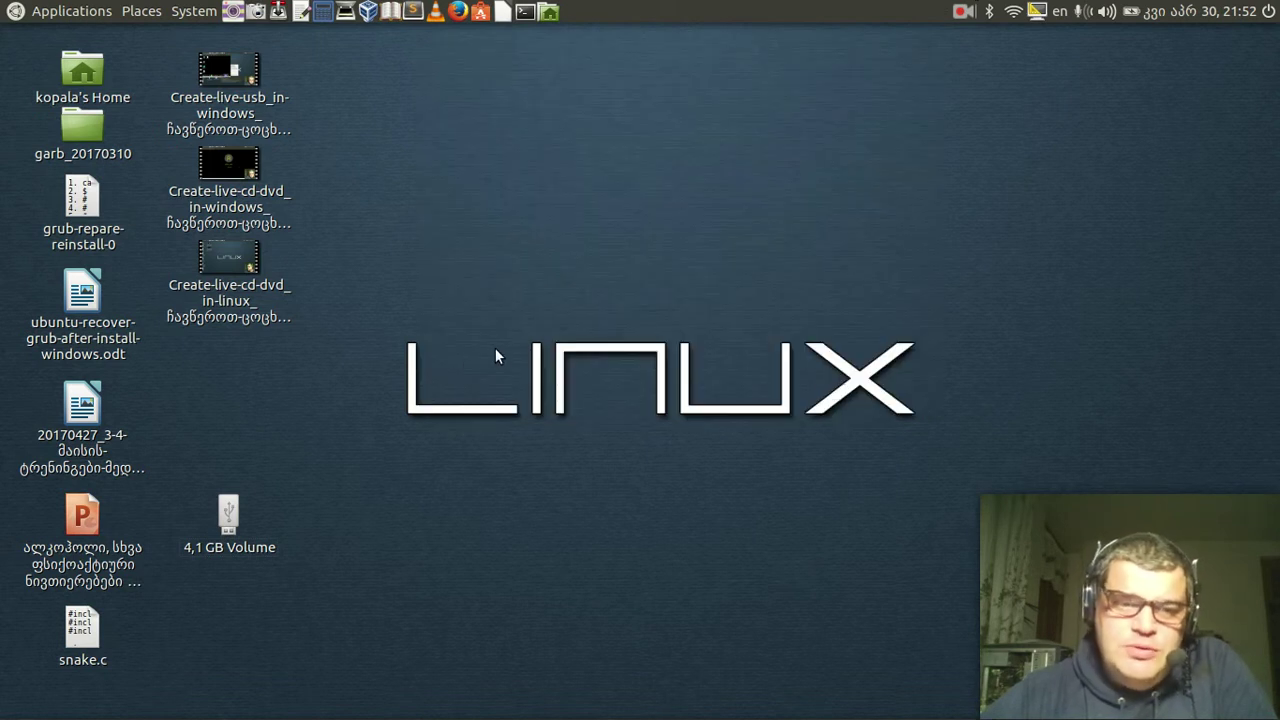
double_click(220, 516)
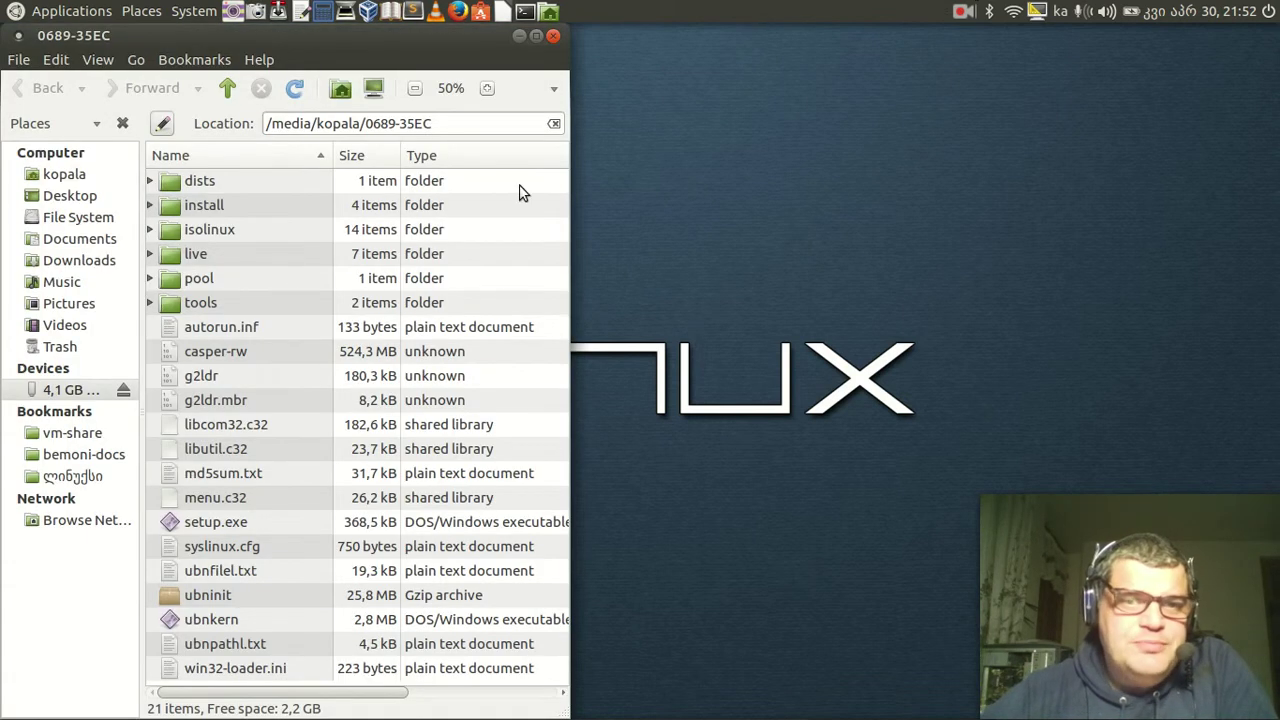
left_click(536, 36)
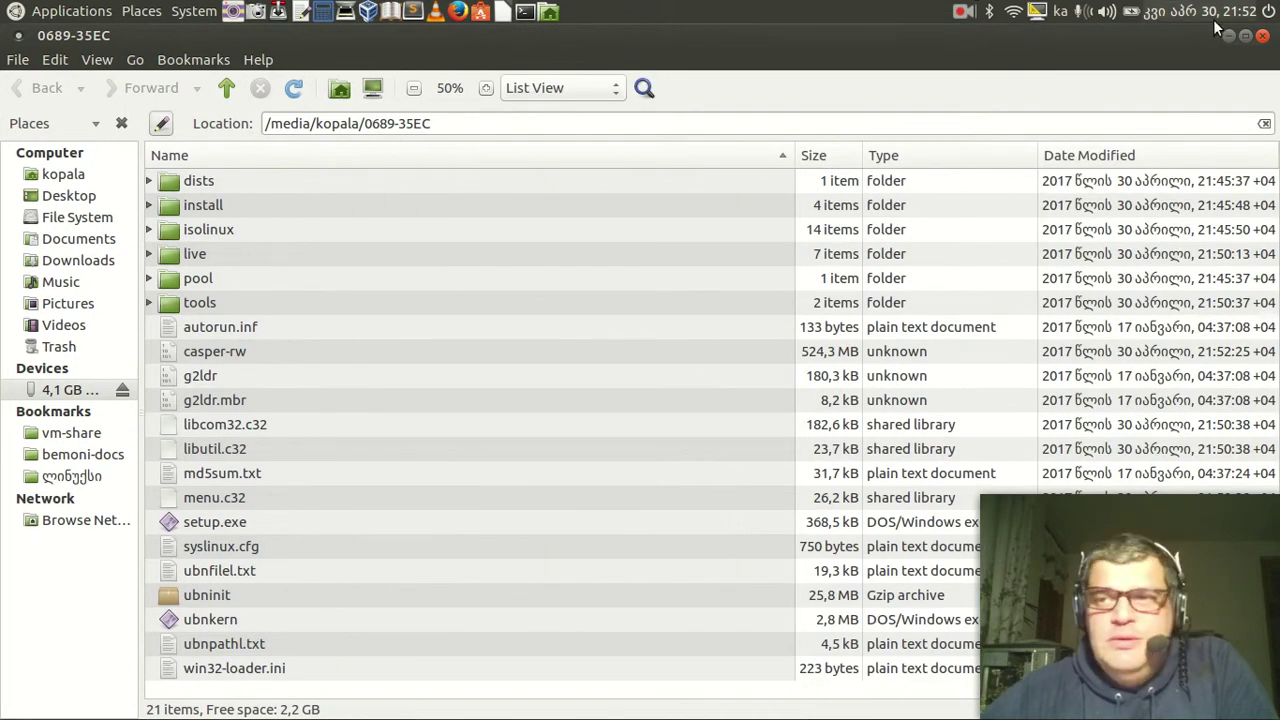
left_click(1263, 36)
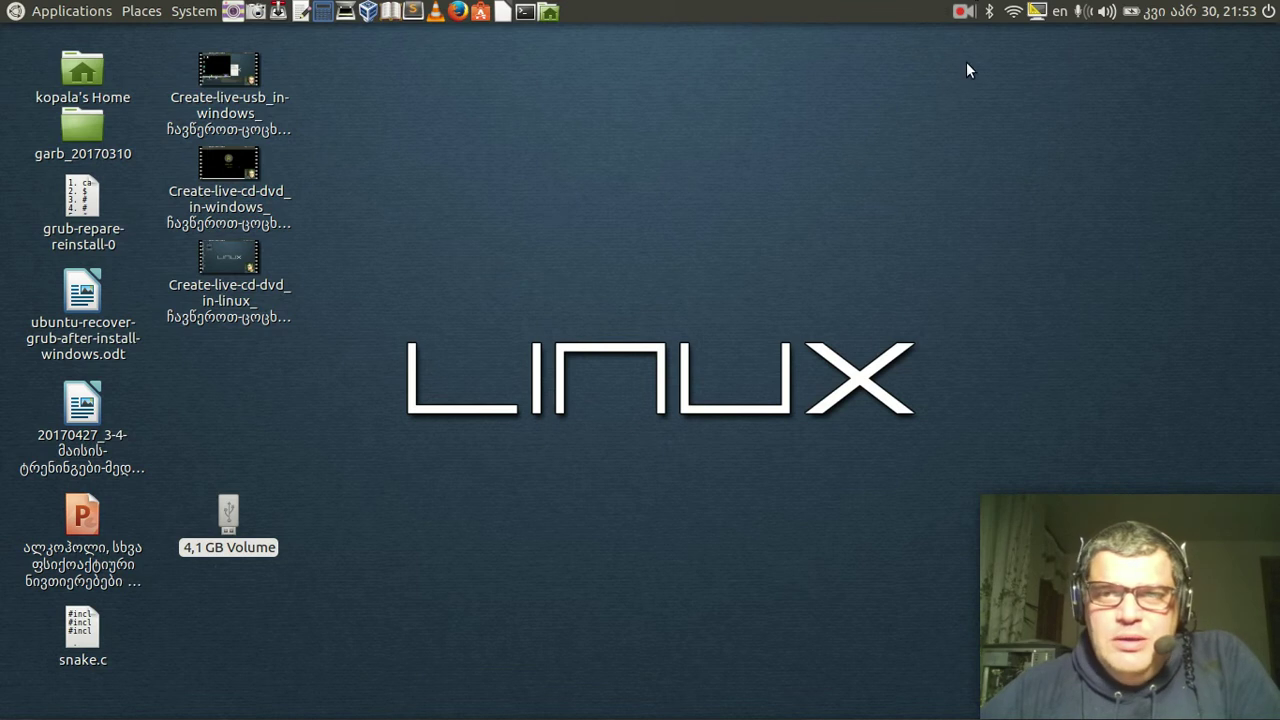
left_click(960, 12)
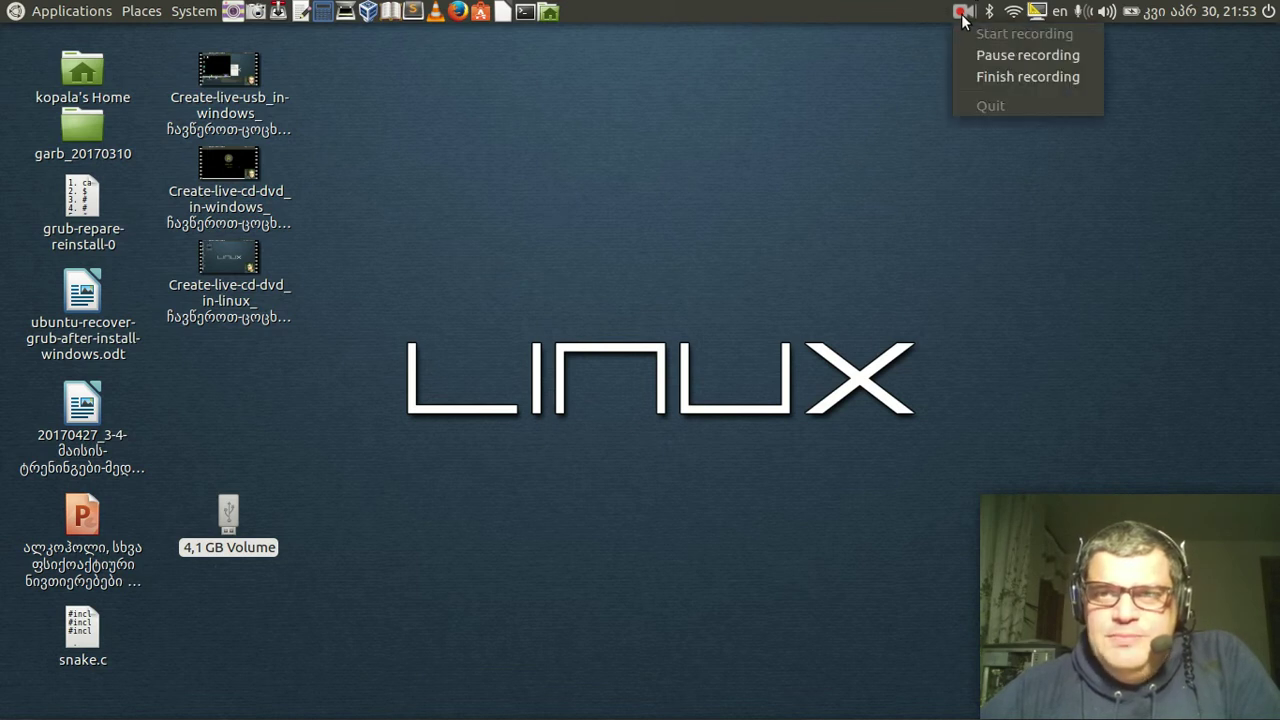